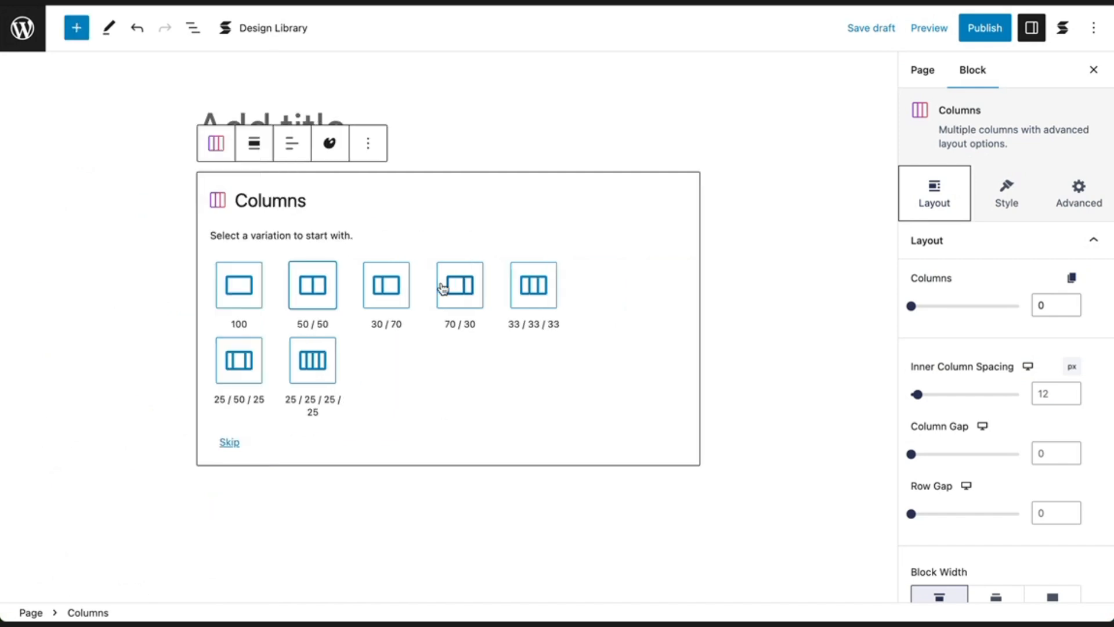
- Start the Columns block with the 50 / 50 variation and align the whole block to Full width
click(318, 290)
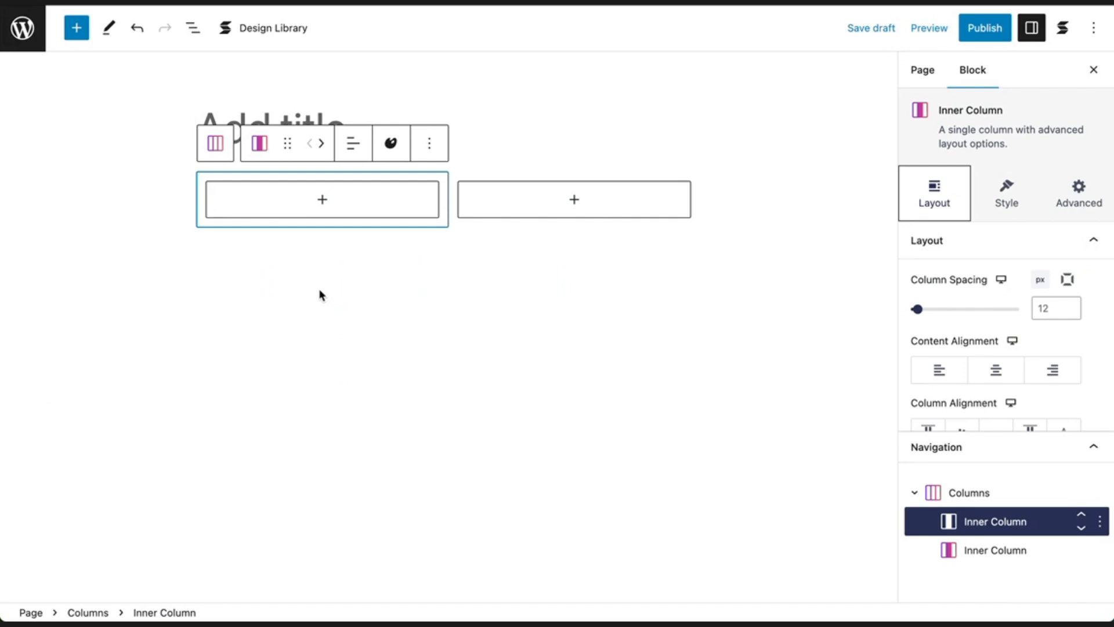
click(214, 145)
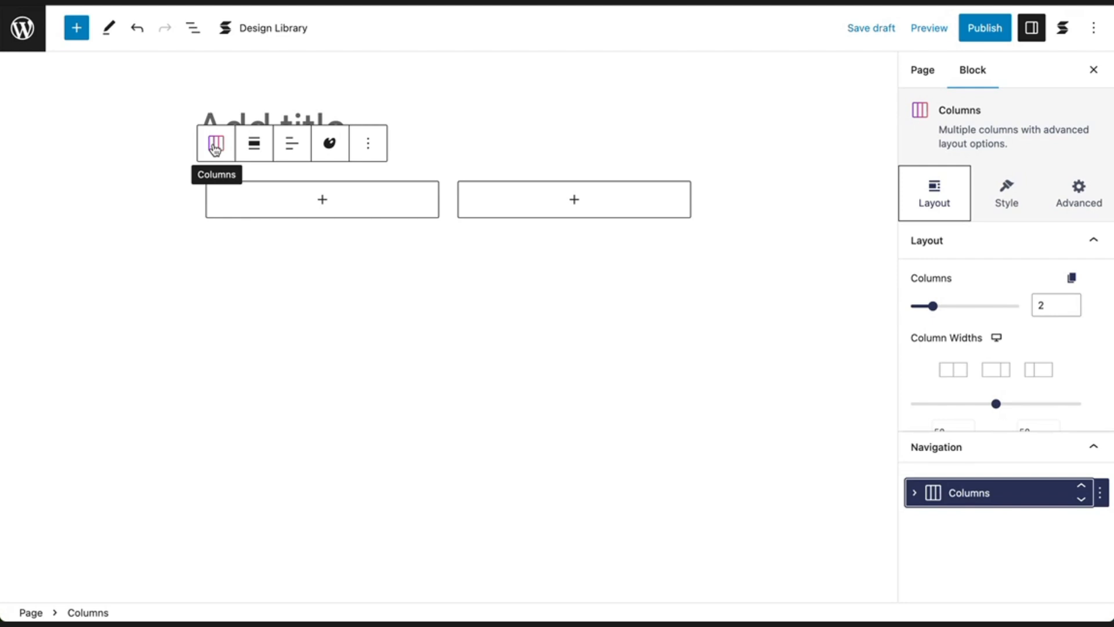
click(254, 150)
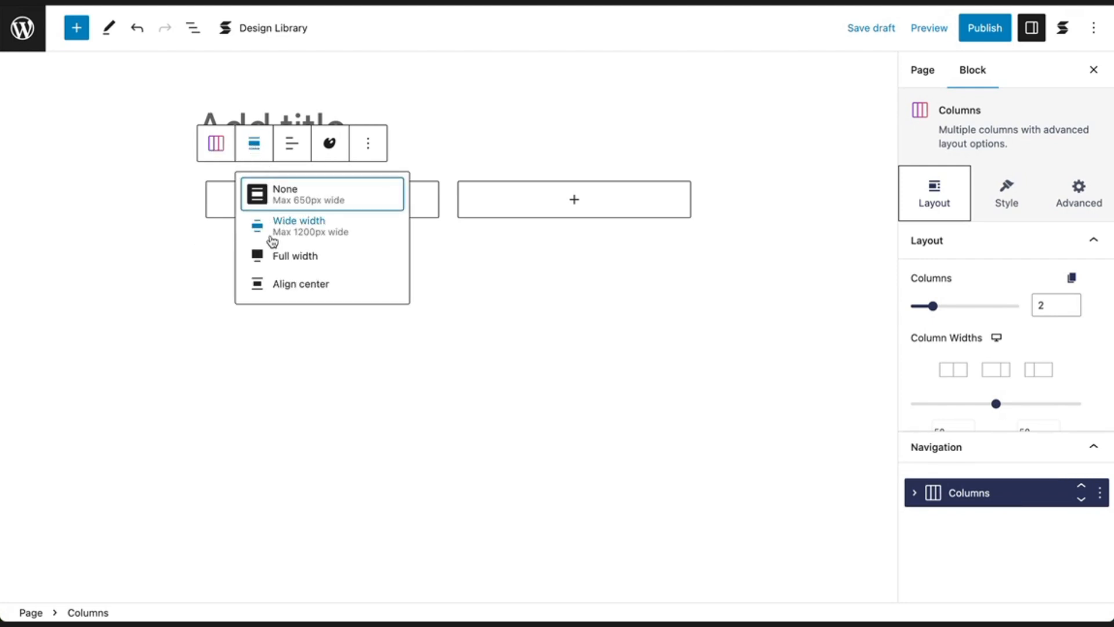
click(276, 255)
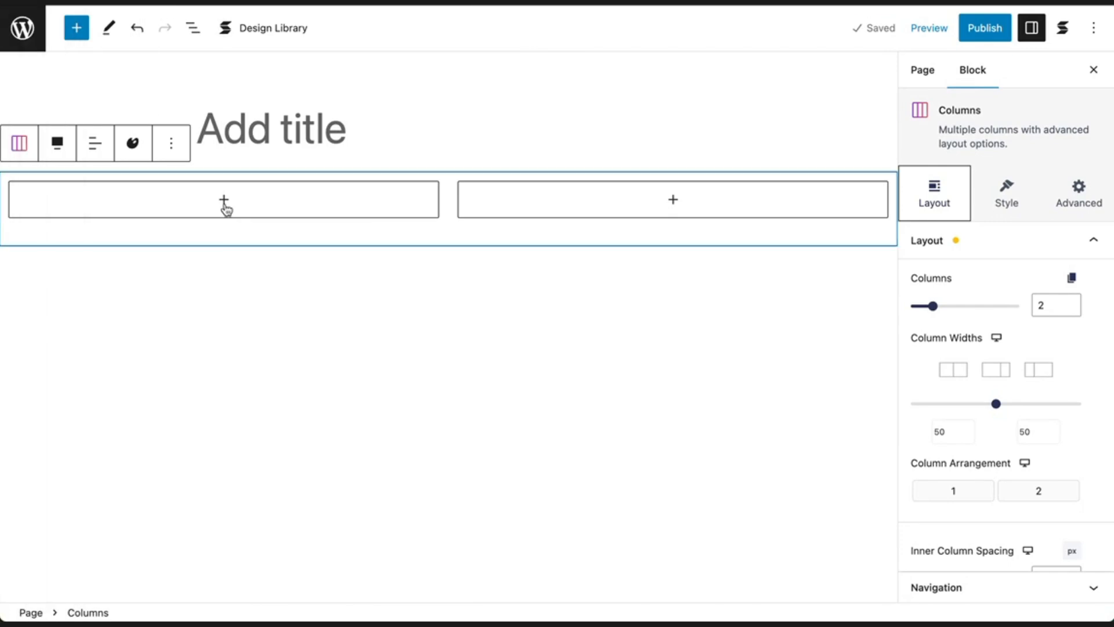
- Add a Heading block in the first column reading "The best tool for designs, reimagined."
click(224, 200)
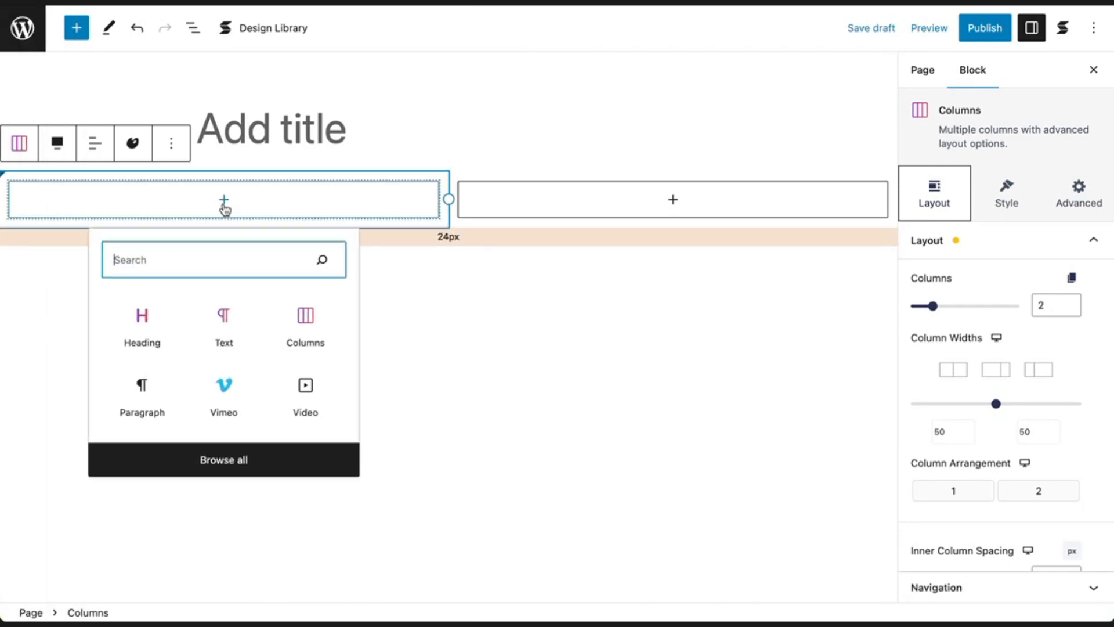
text(Heading)
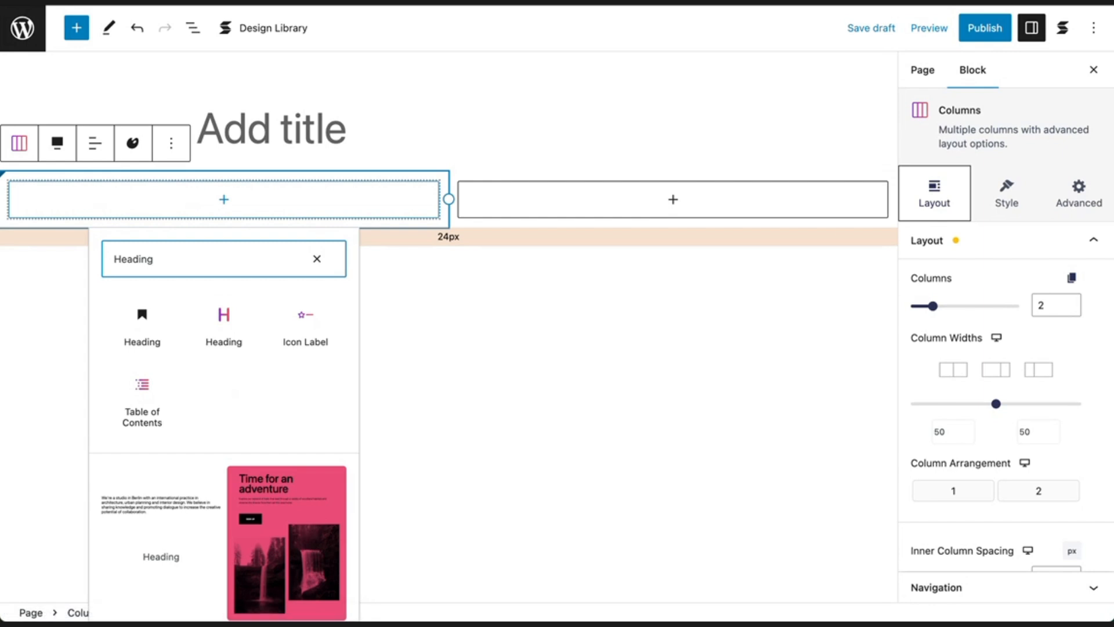
click(235, 329)
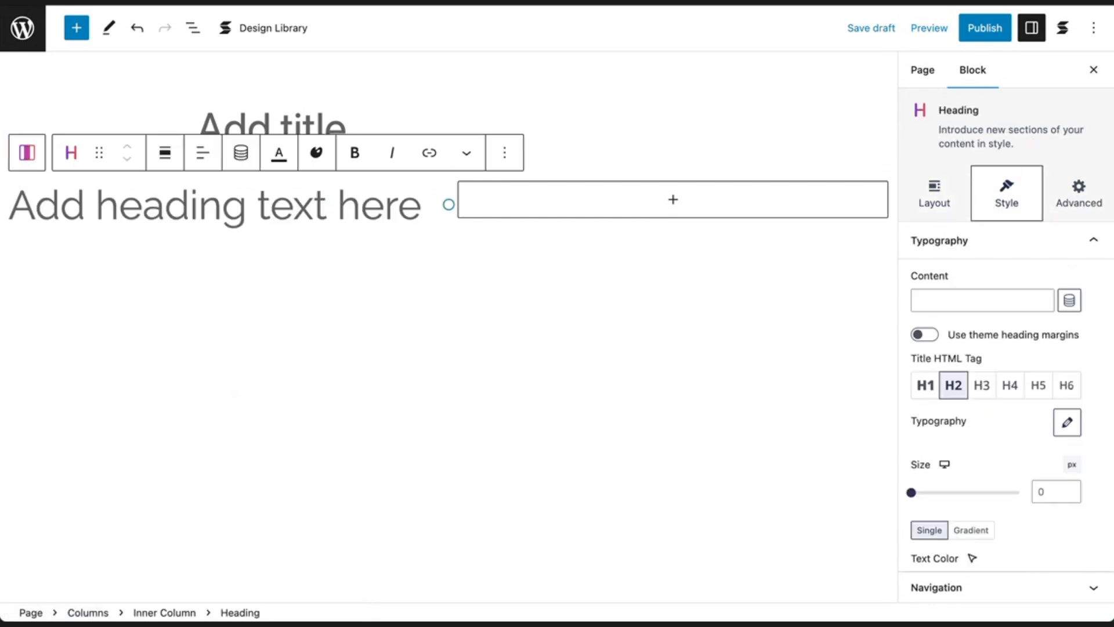
text(The best tool f)
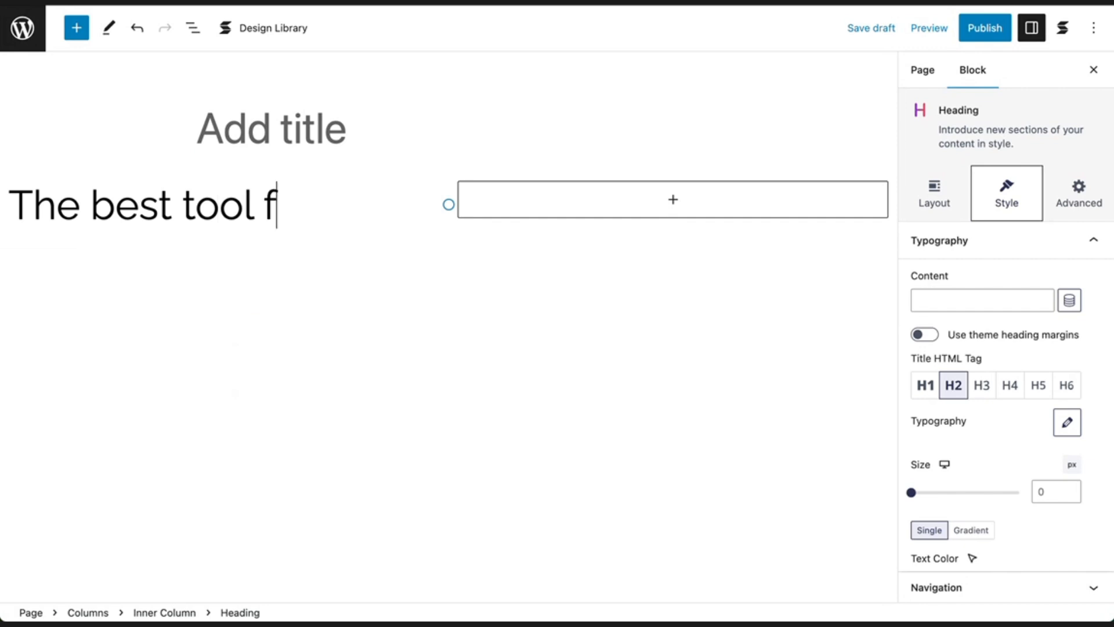
text(or designs, reim)
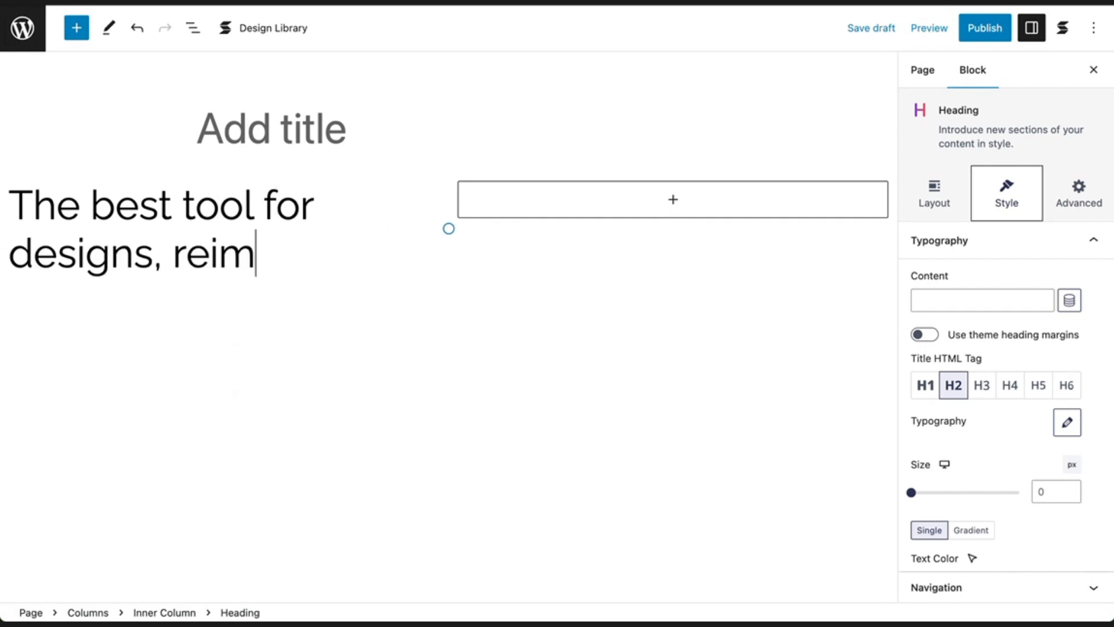
text(agined.)
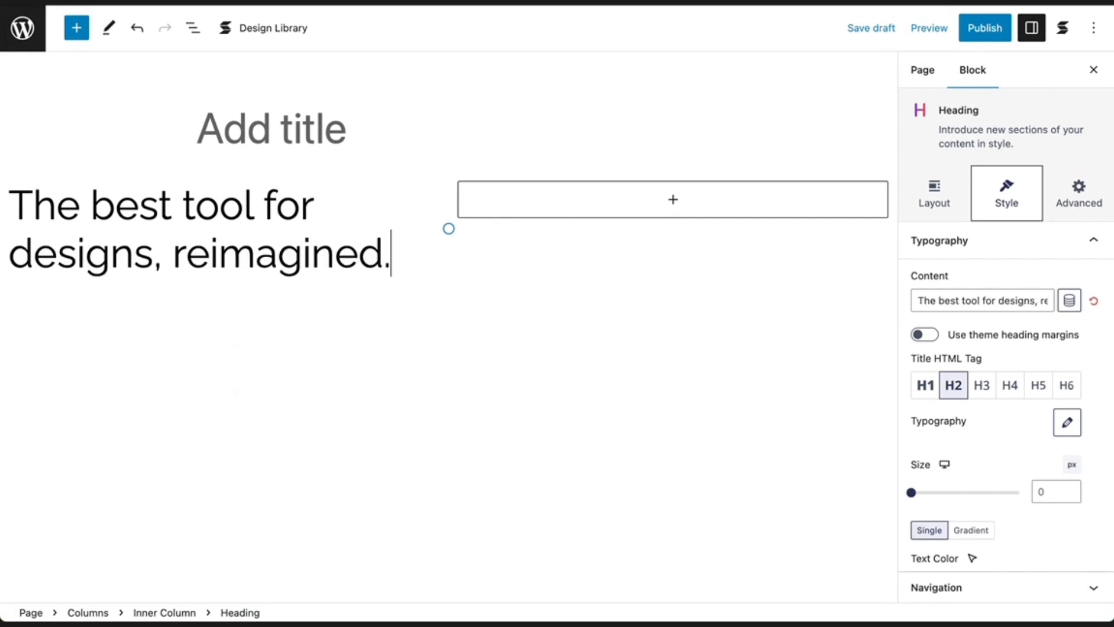
- Add a text block below the heading reading "The best AI tool for design concepts in the market"
key(Return)
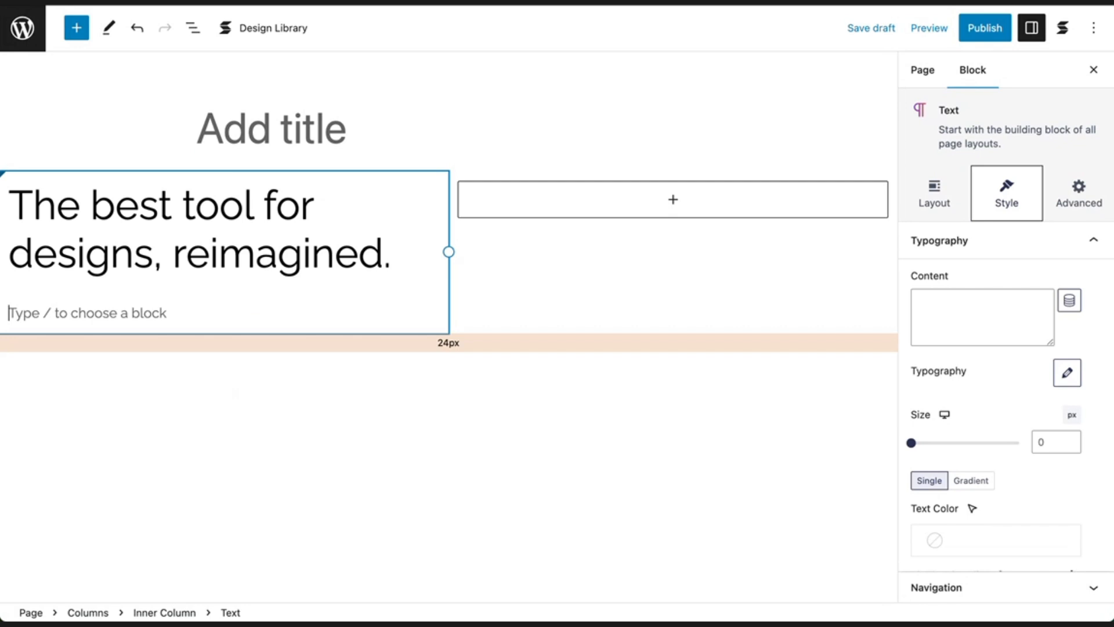
text(The best)
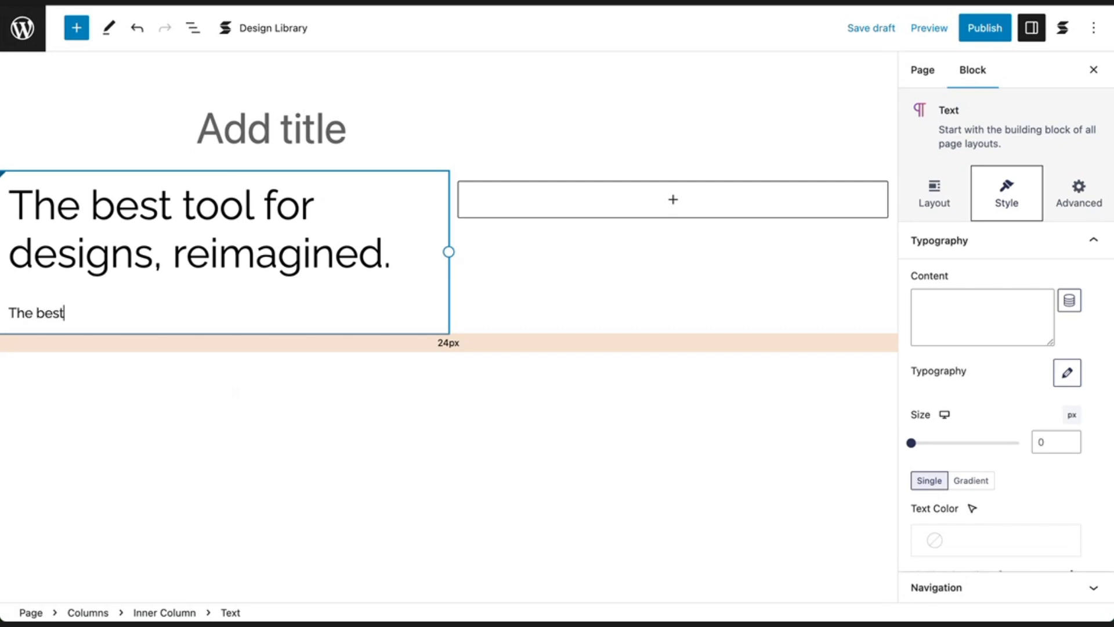
text( AI tool for design concepts i)
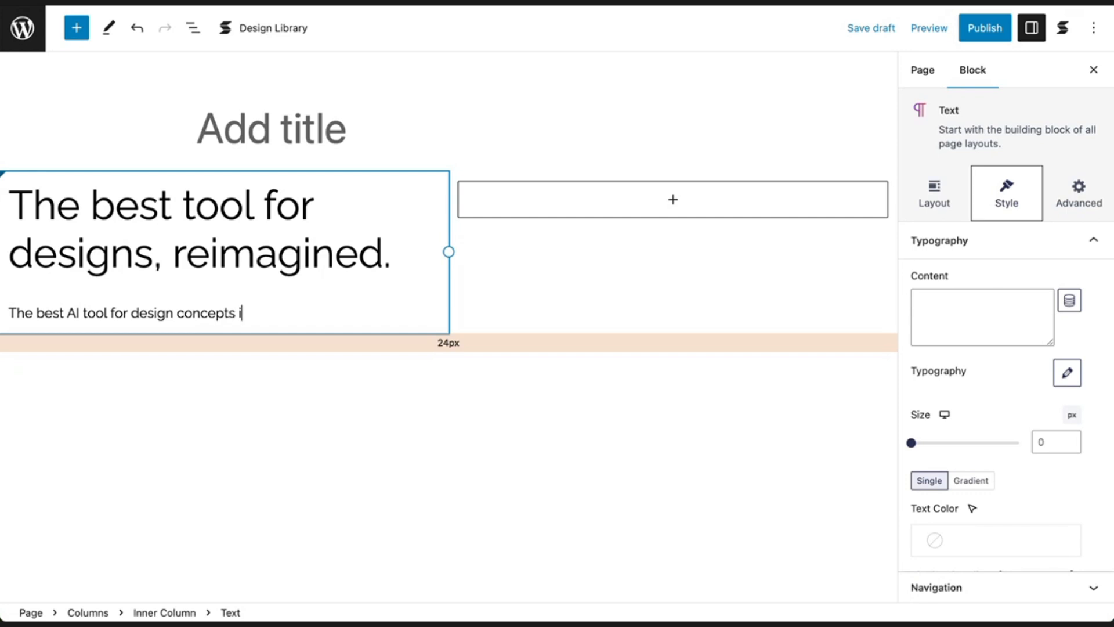
text(n the market)
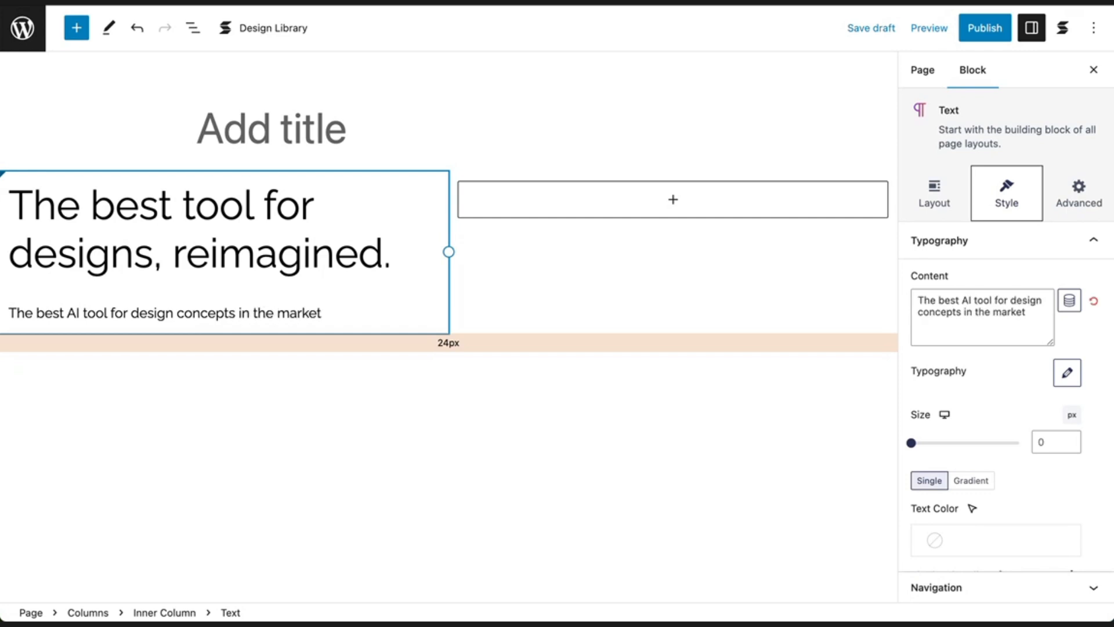
- Insert a Button block below the text in the first column and label it "Get Started"
key(Return)
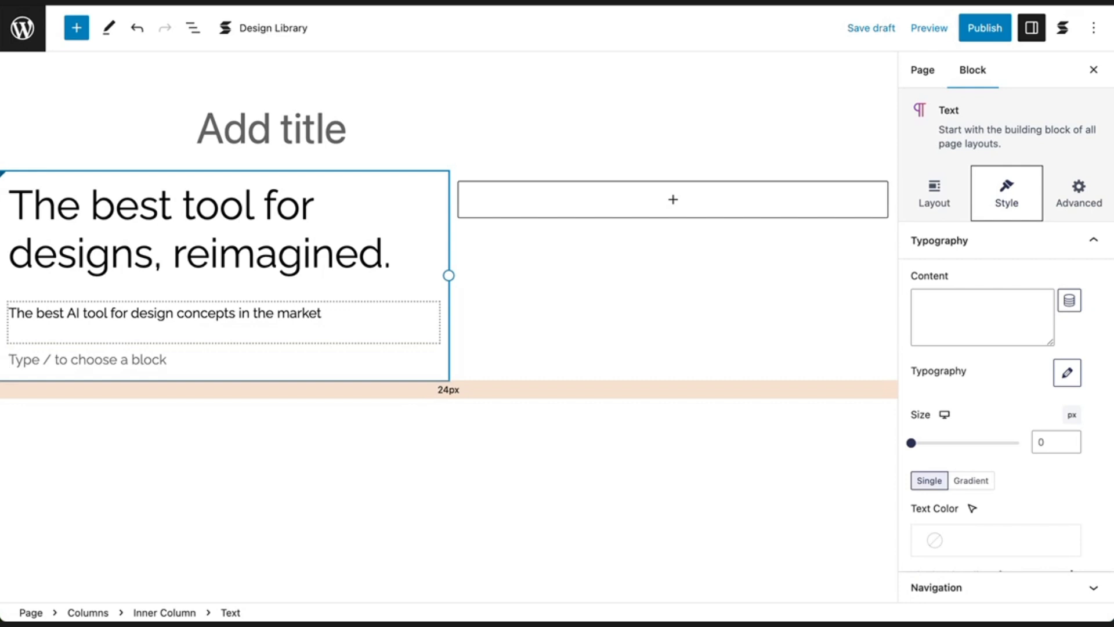
text(/)
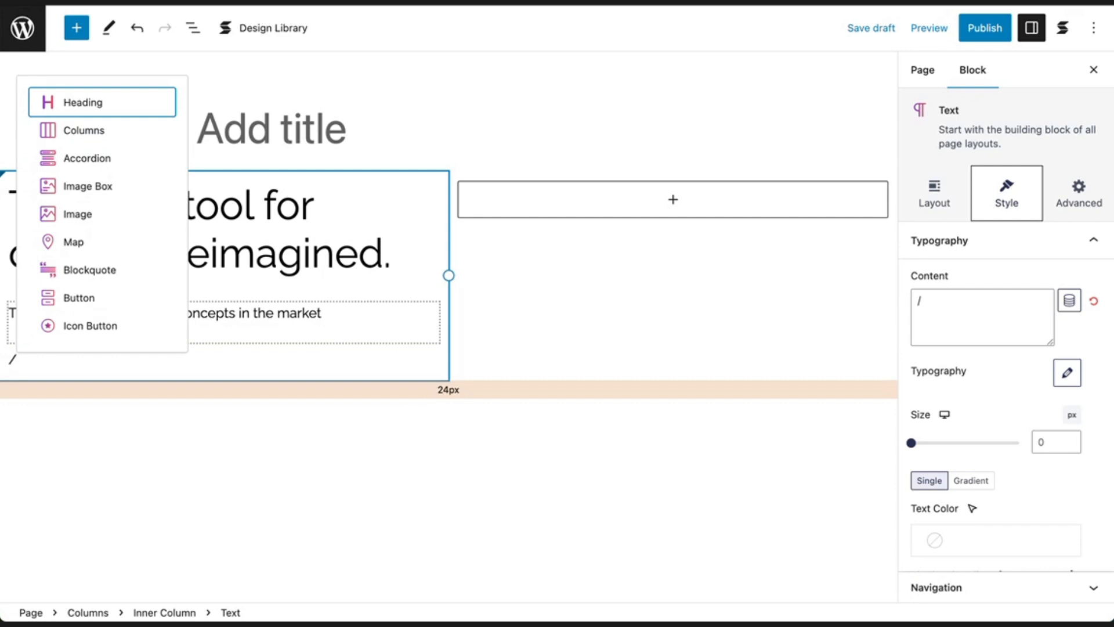
text(Button)
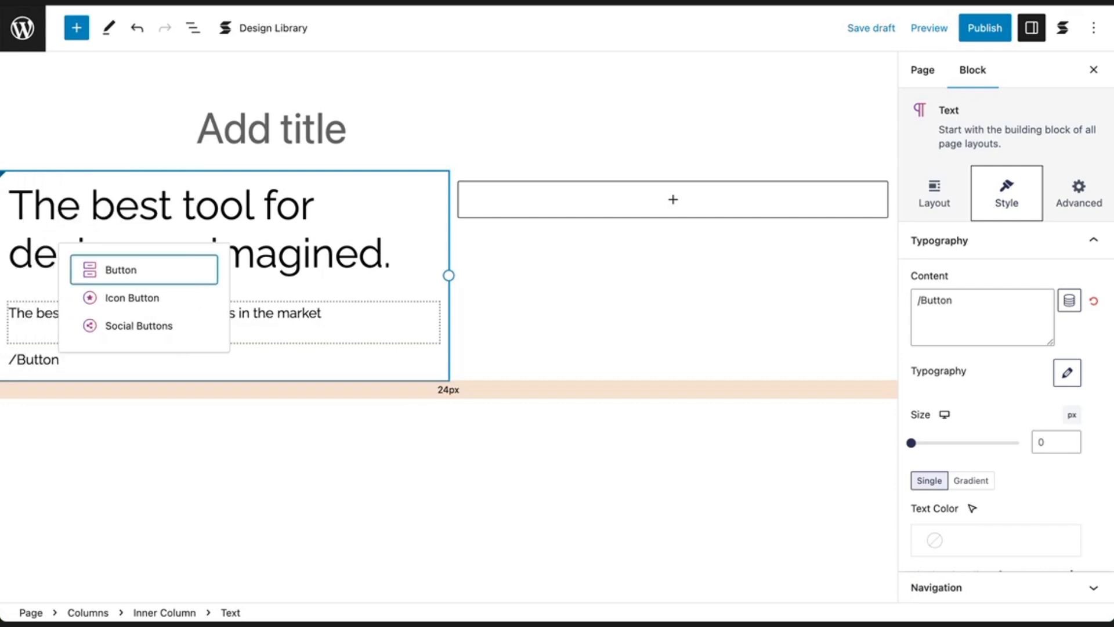
key(Return)
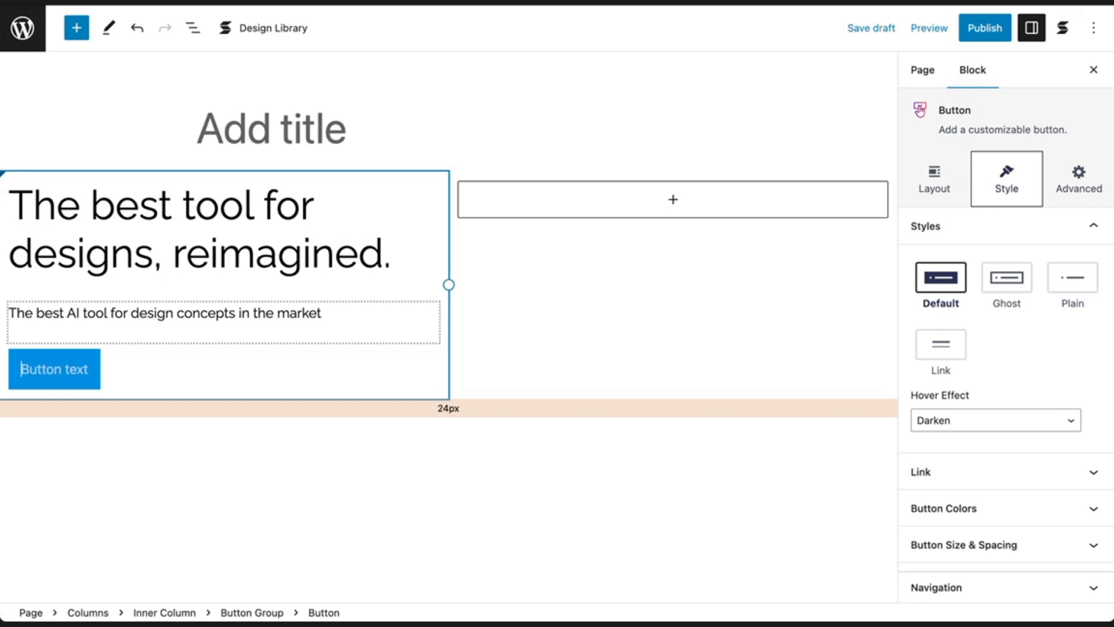
text(Get Started)
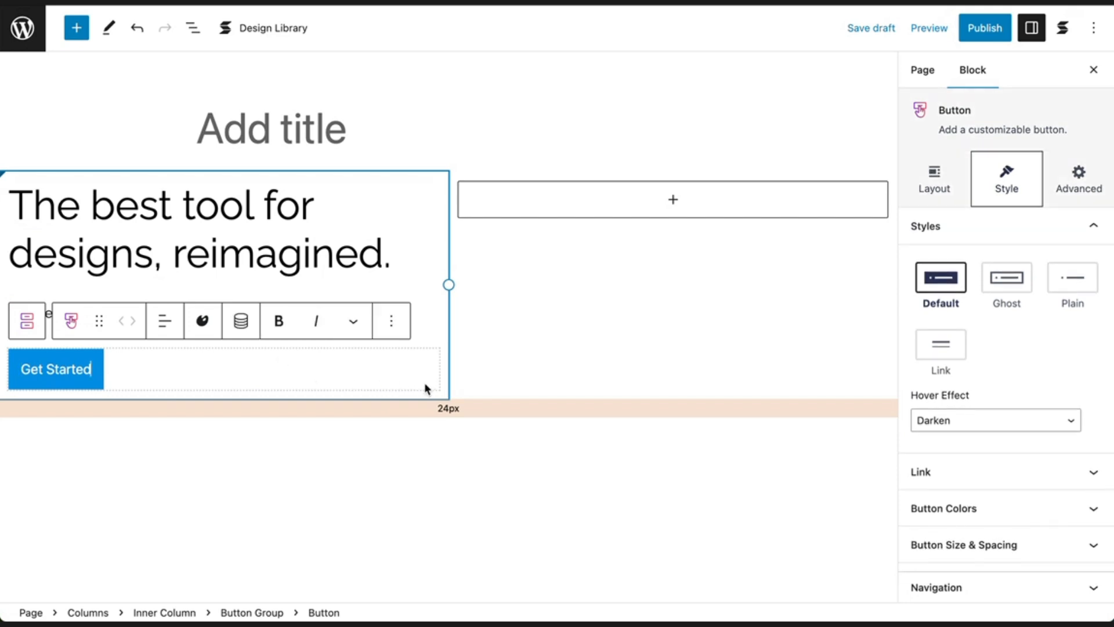
- Add a second button to the same button group and label it "Free Trial"
click(391, 390)
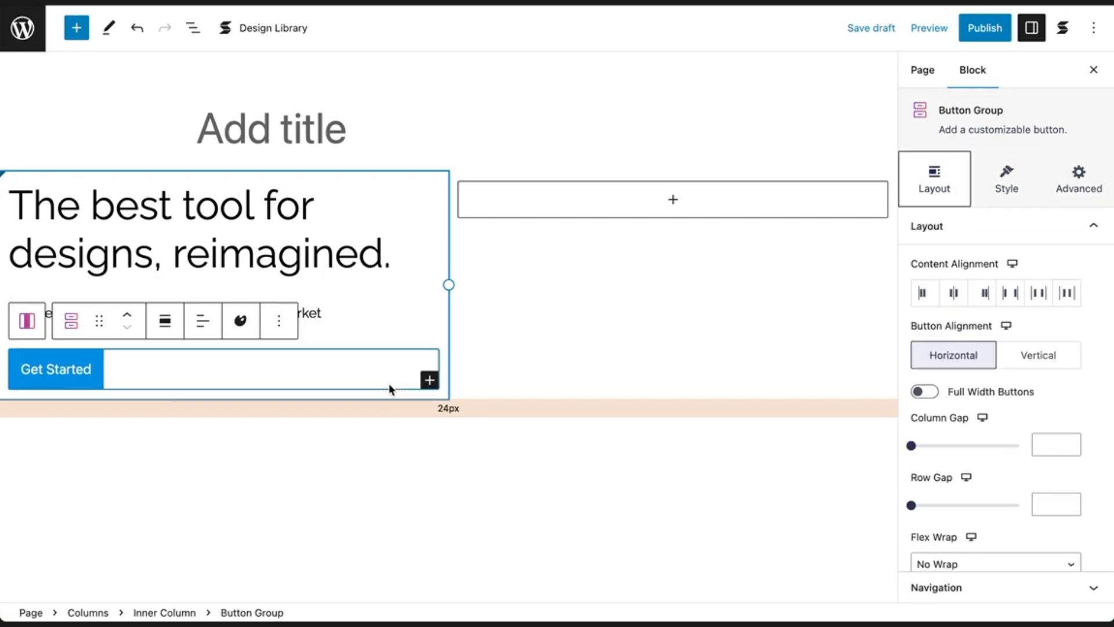
click(429, 381)
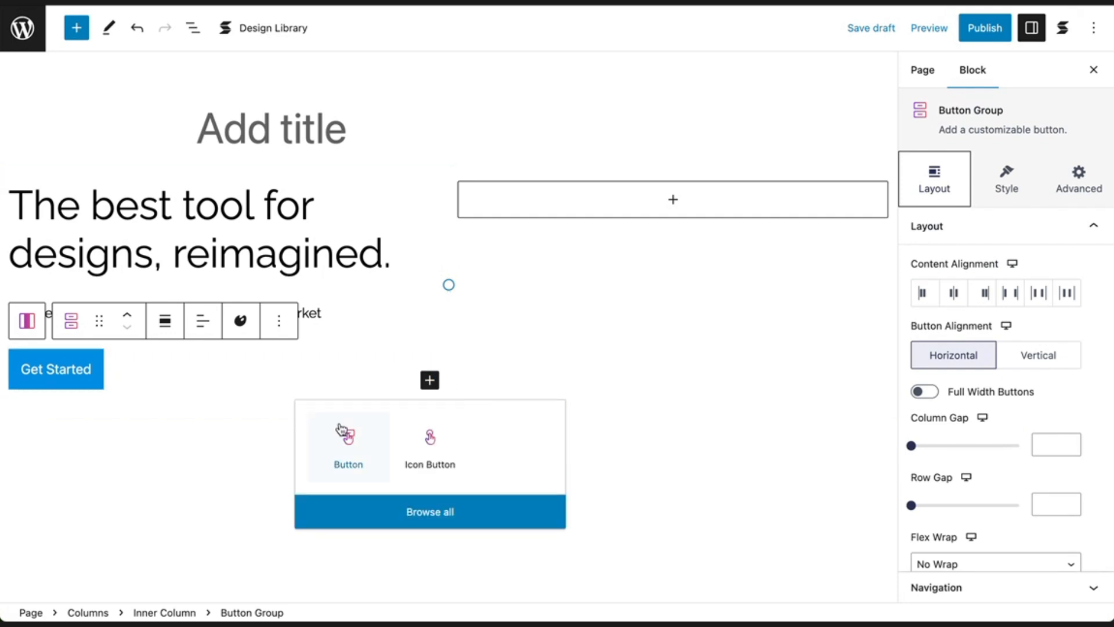
click(342, 447)
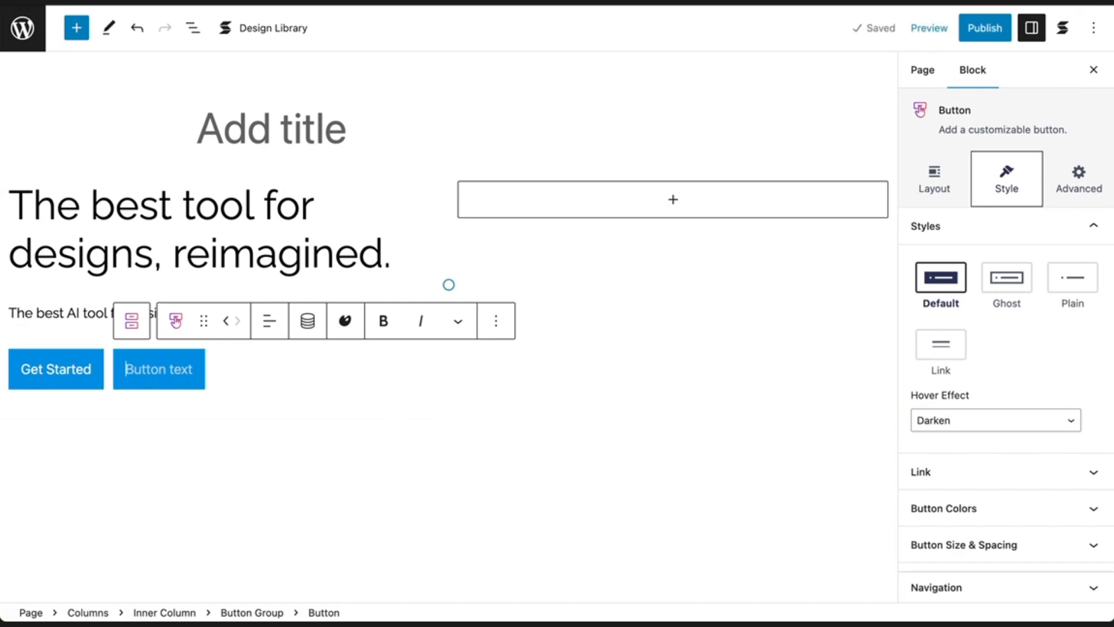
text(Free Trial)
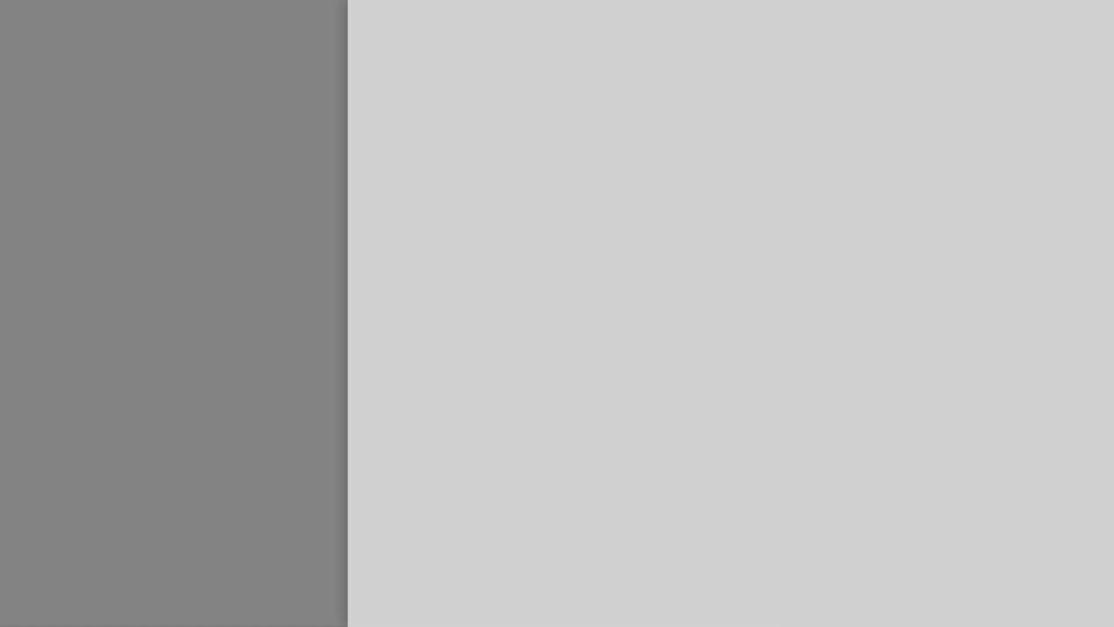
- Add an Image block in the empty second column and fill it with the living-room photo from the Media Library
click(771, 304)
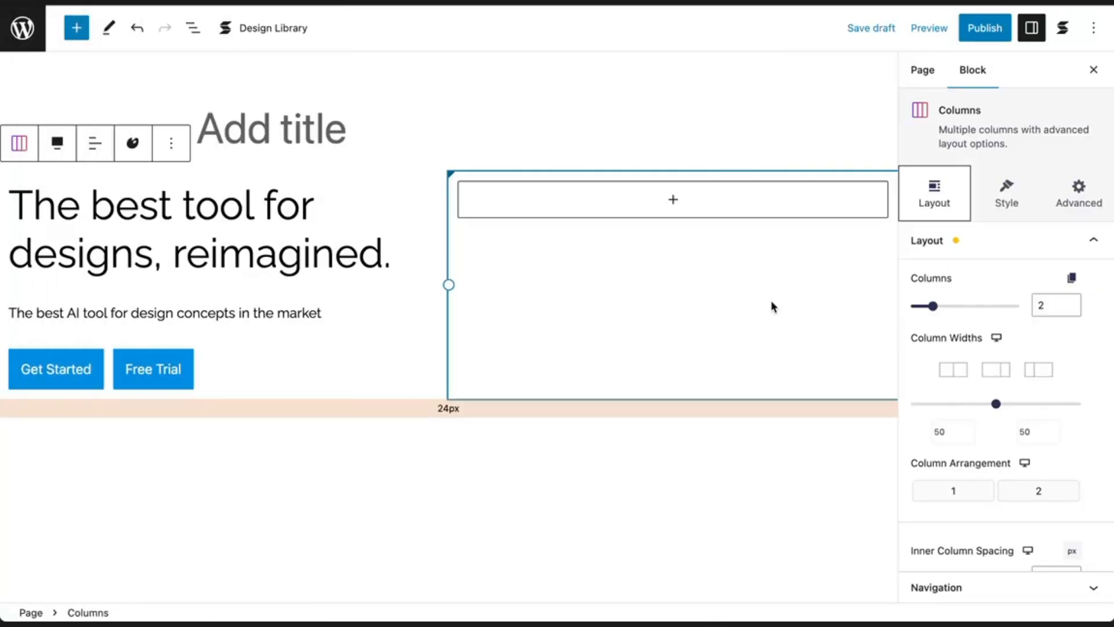
click(672, 204)
text(image)
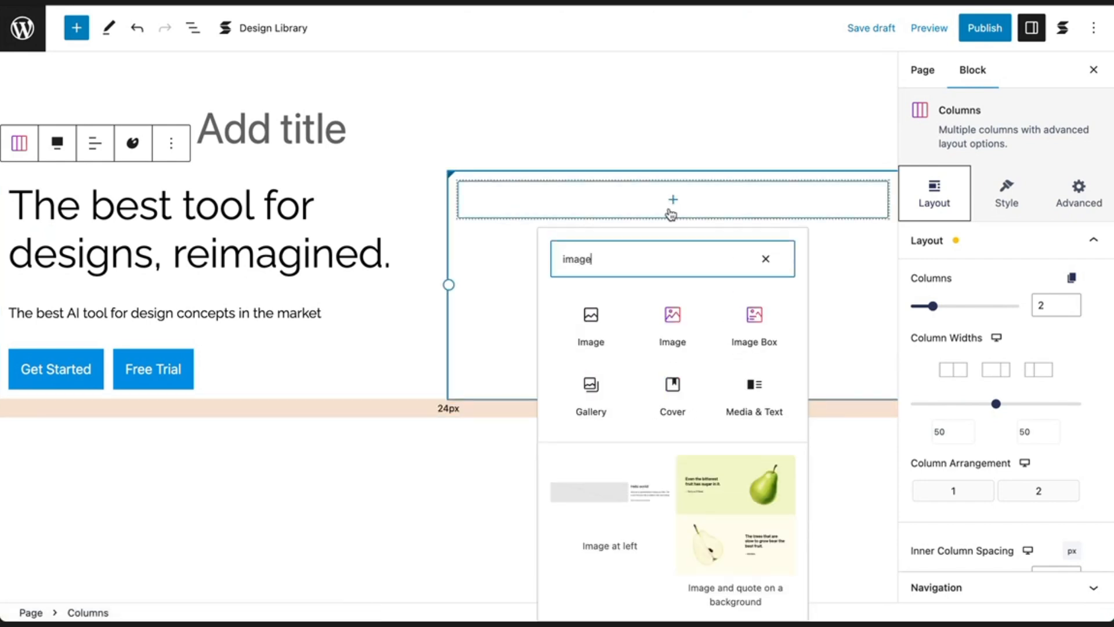
click(672, 323)
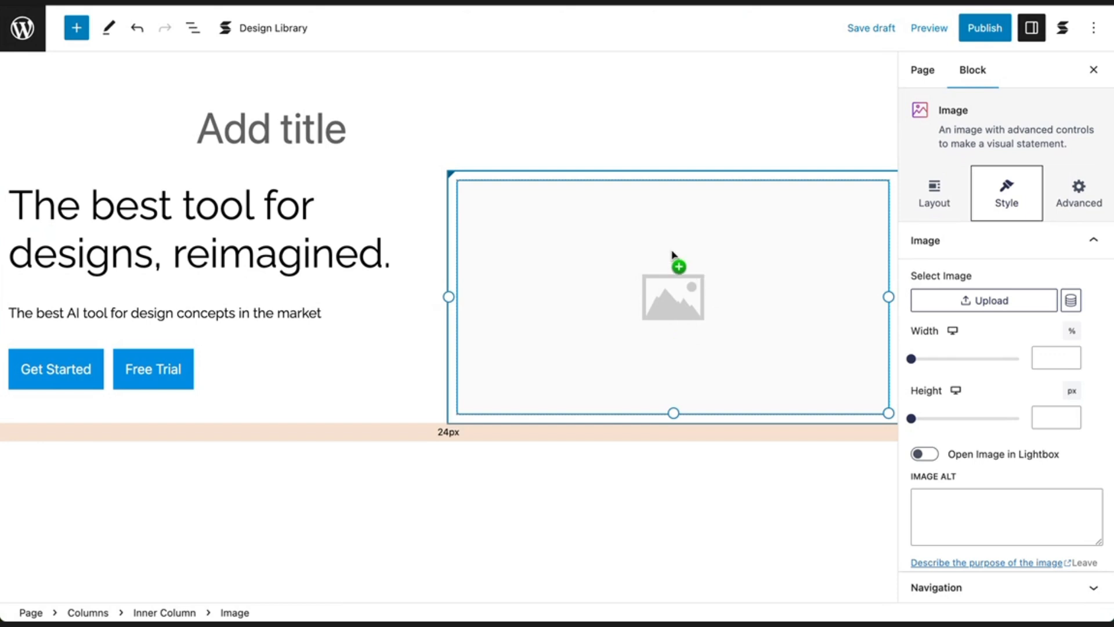
click(675, 311)
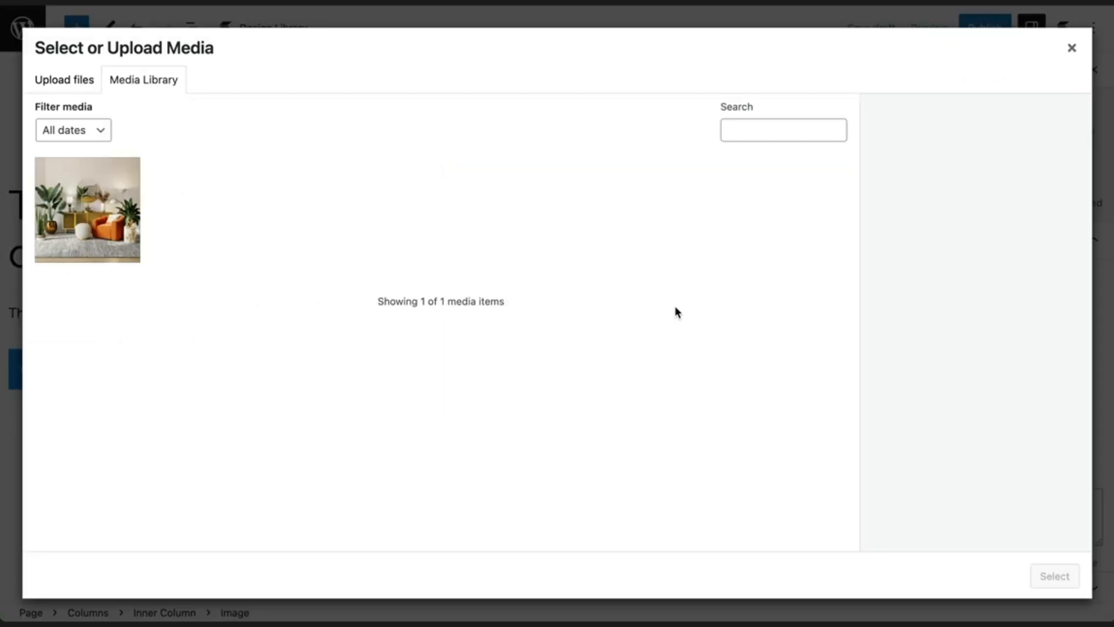
click(123, 226)
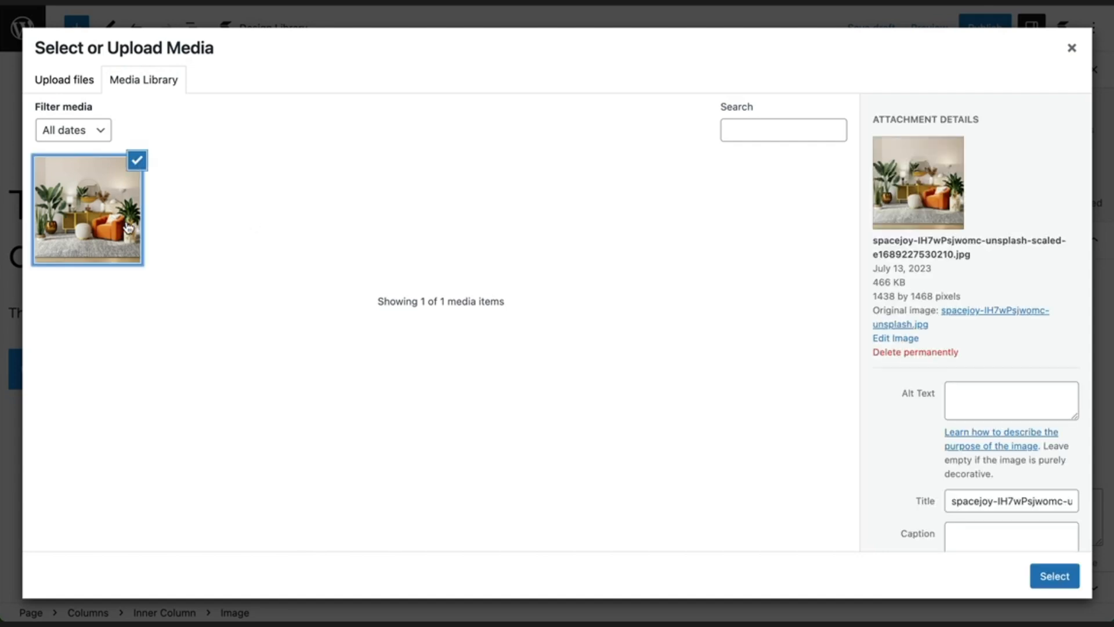
click(1050, 575)
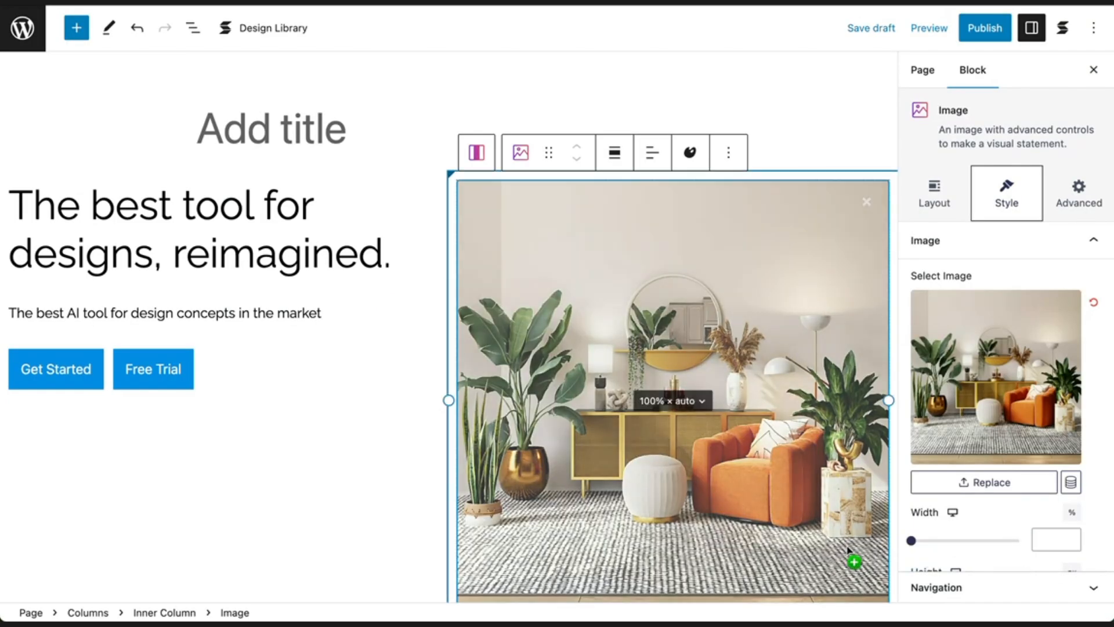
- Show the Columns block's layout settings and review them from column widths down to column alignment
scroll(847, 550, down, 2)
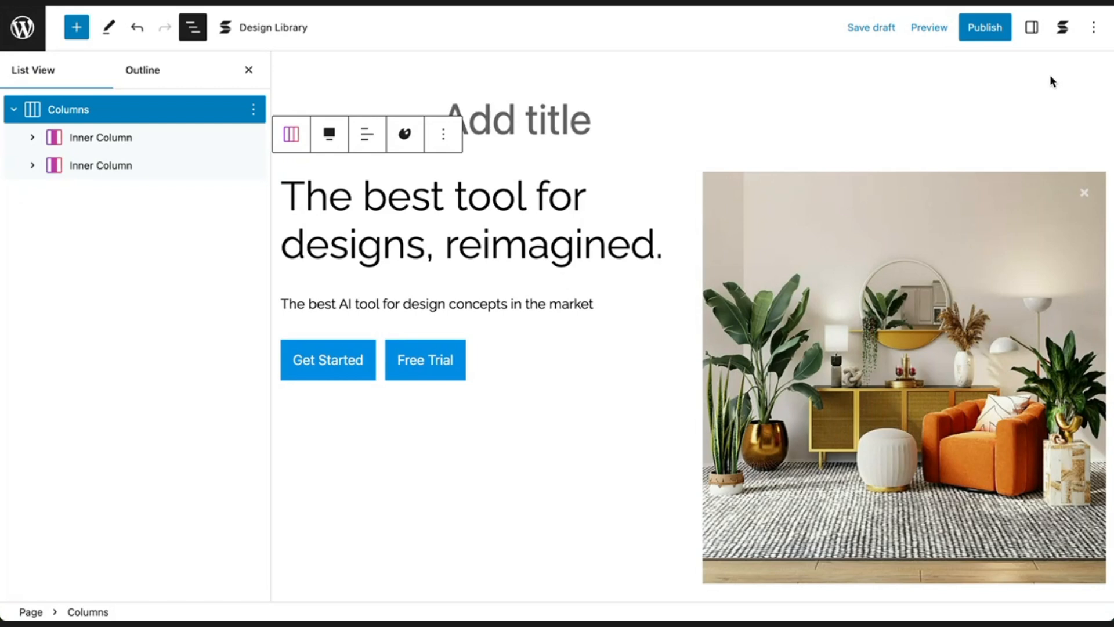
click(1032, 30)
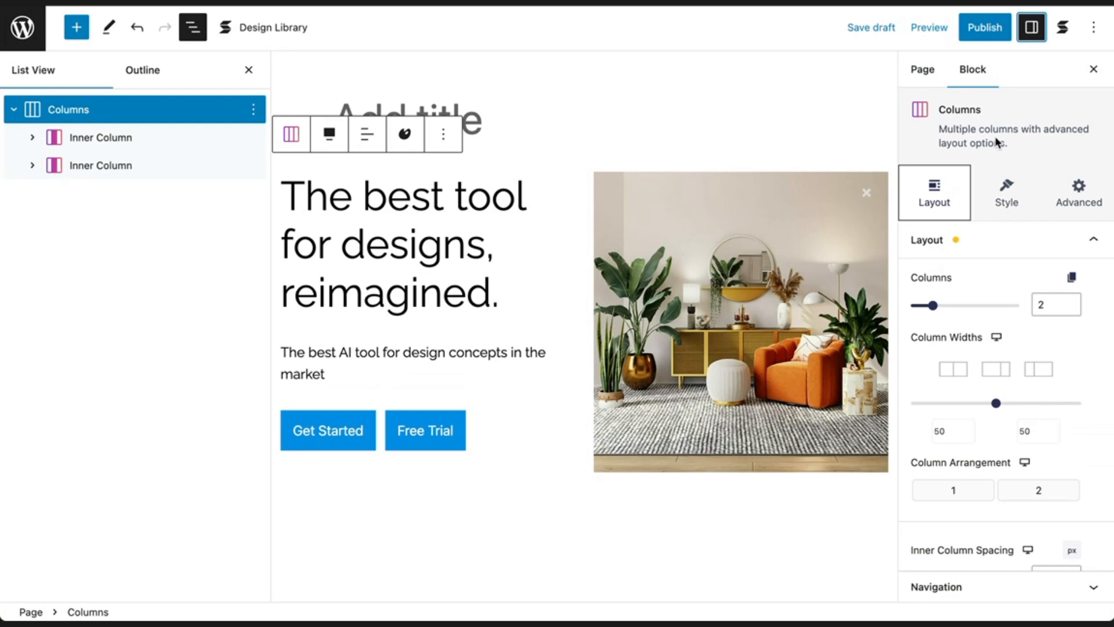
click(938, 195)
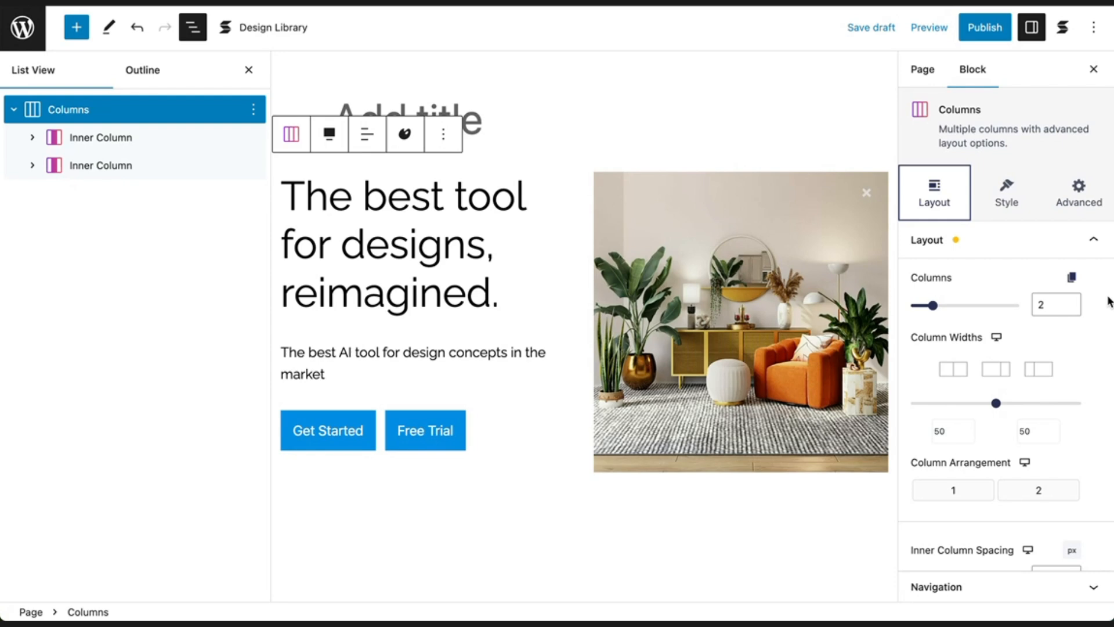
scroll(1108, 301, down, 5)
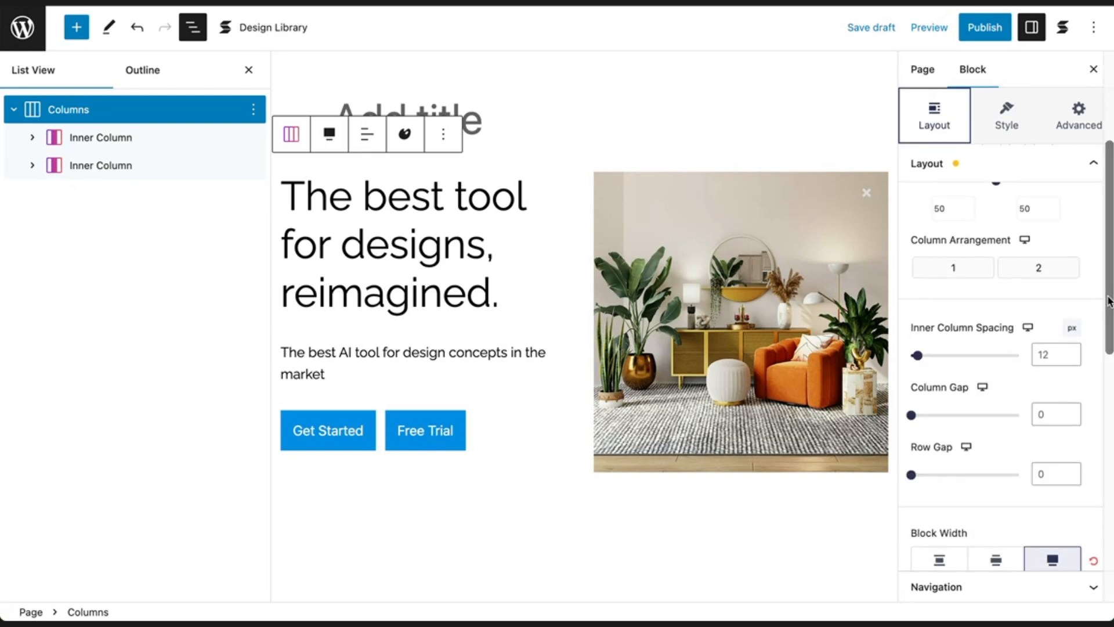
scroll(1108, 301, down, 4)
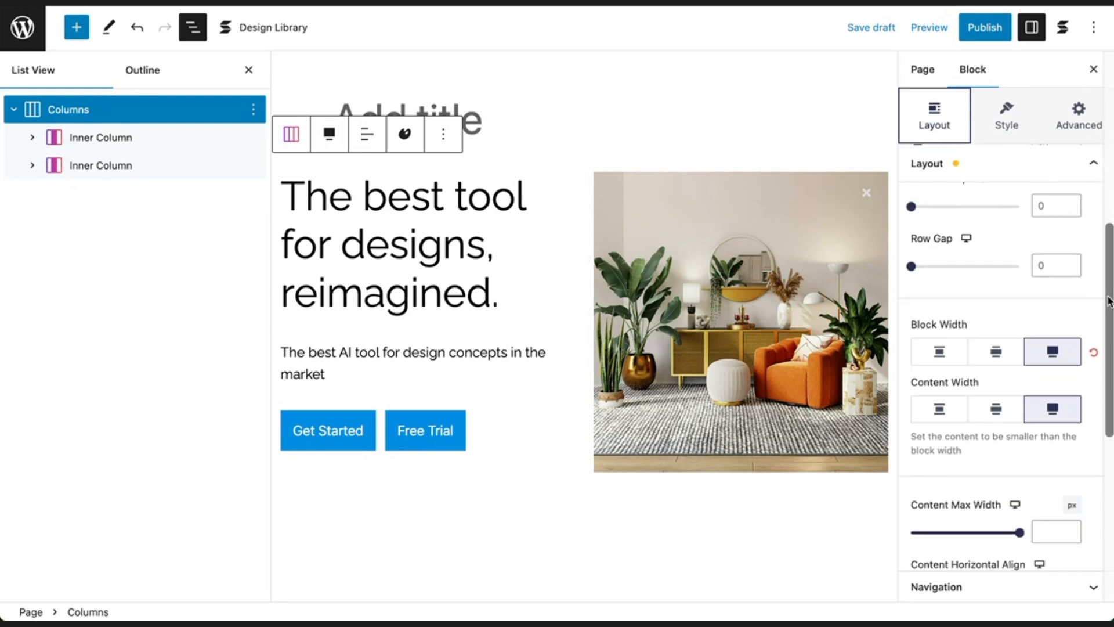
scroll(1108, 301, down, 6)
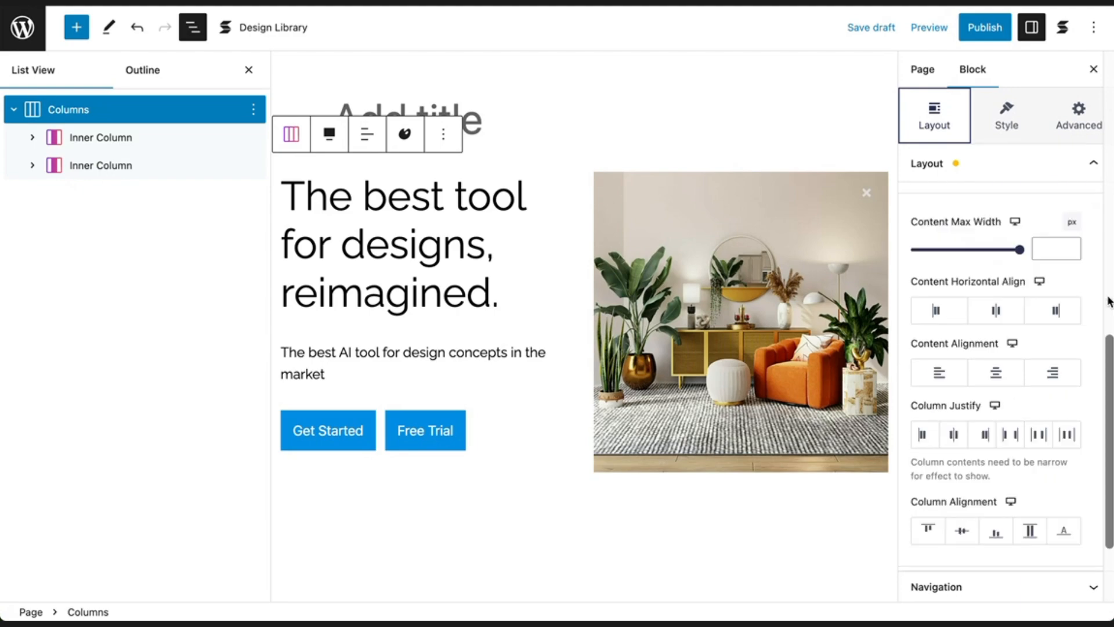
- Set the inner block alignment of the first inner column to center so its content sits vertically centered
scroll(1108, 301, down, 3)
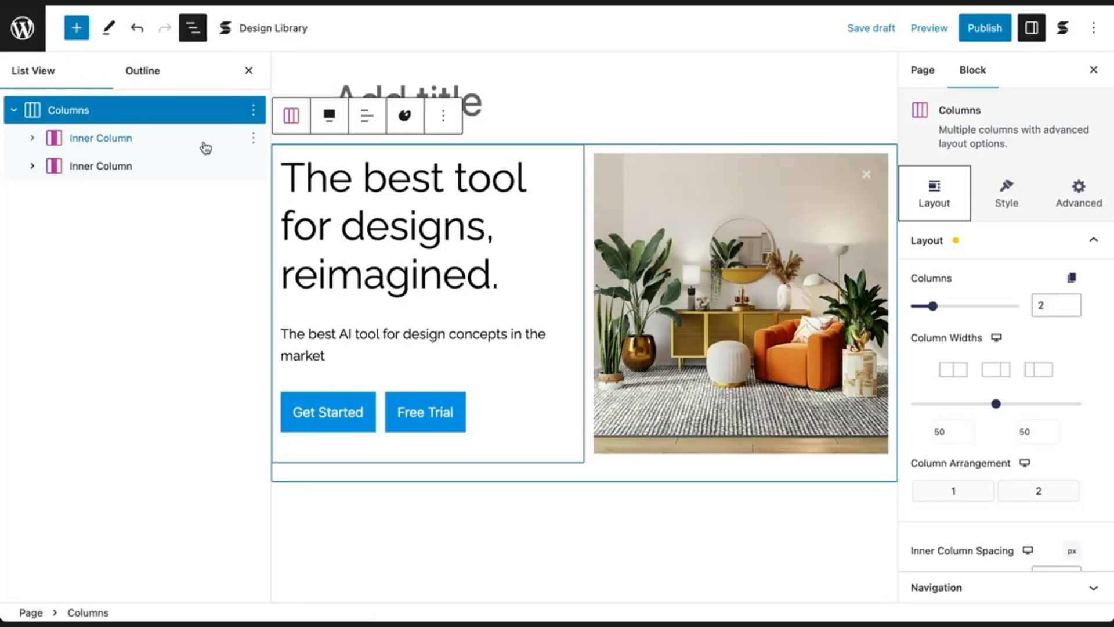
click(205, 144)
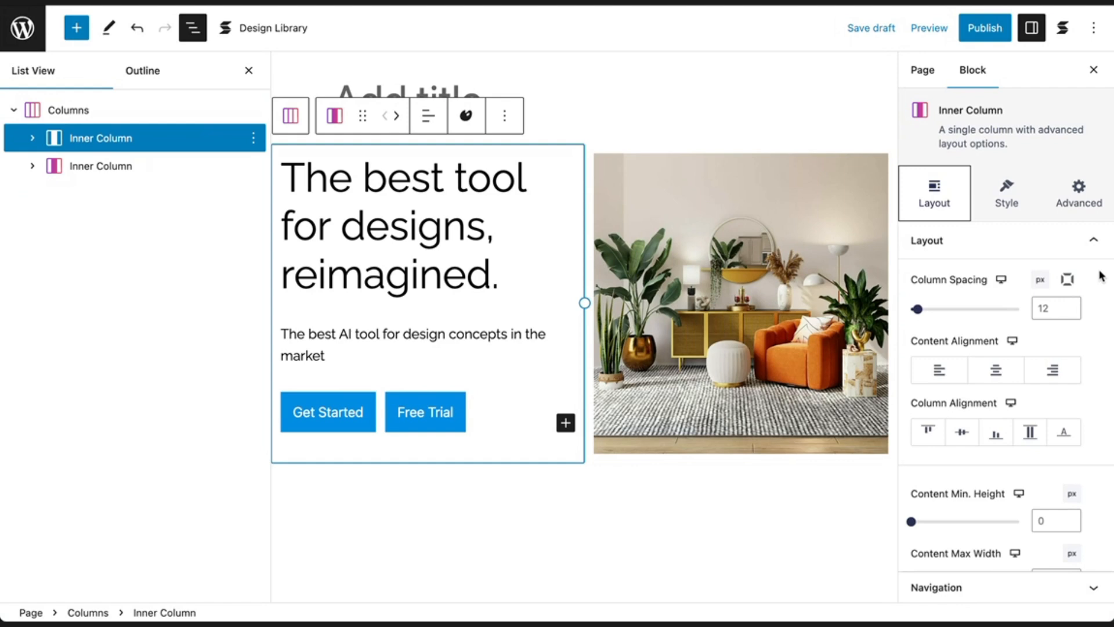
scroll(1101, 277, down, 5)
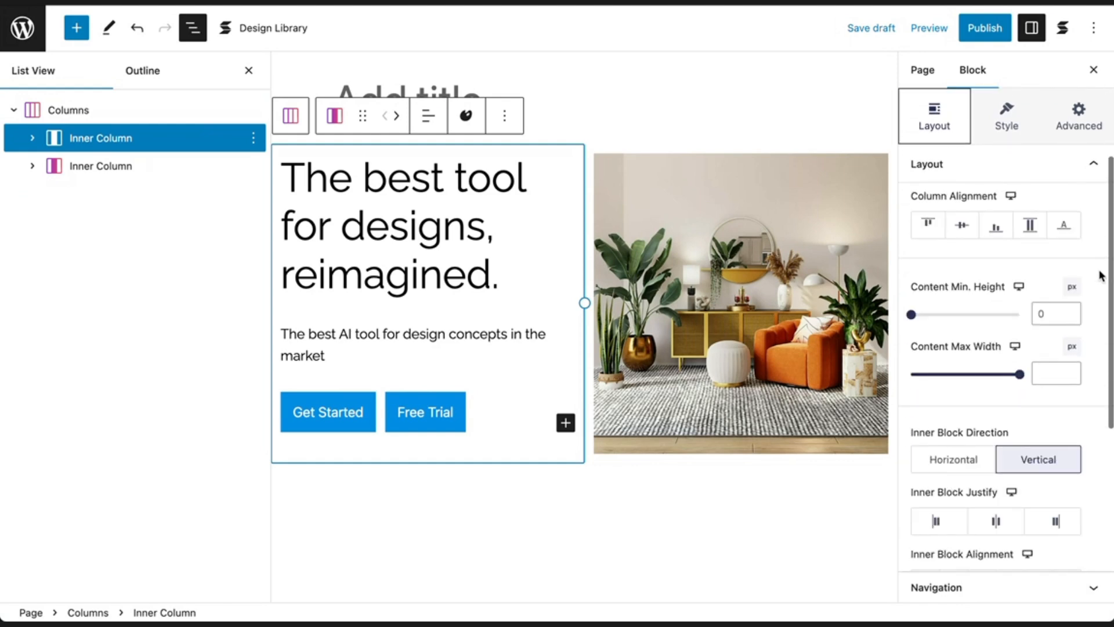
scroll(1101, 276, down, 3)
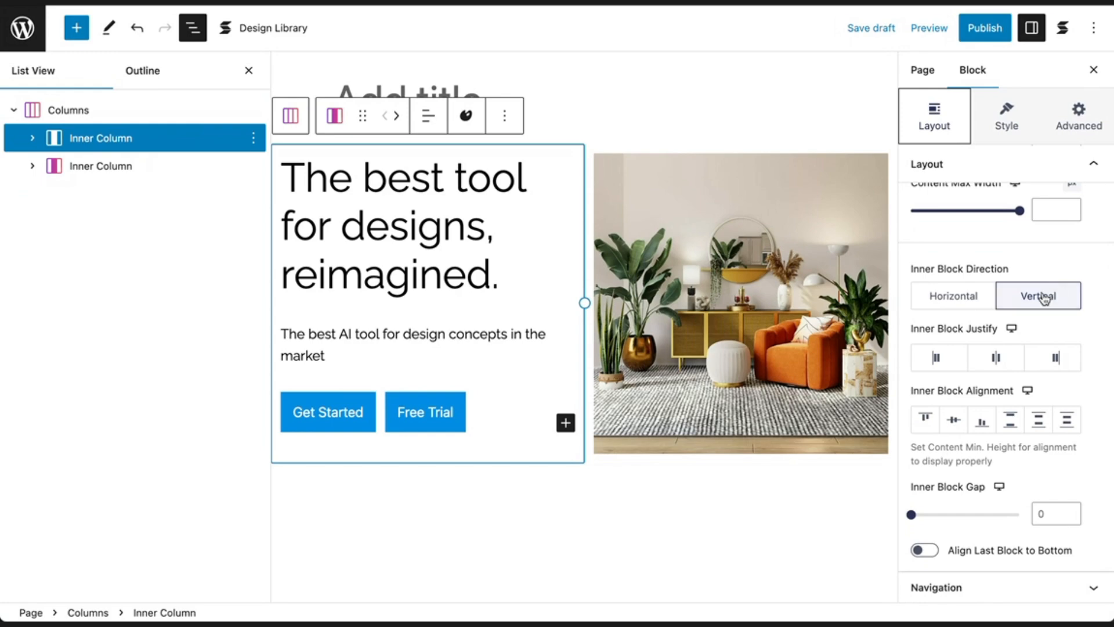
mouse_move(980, 329)
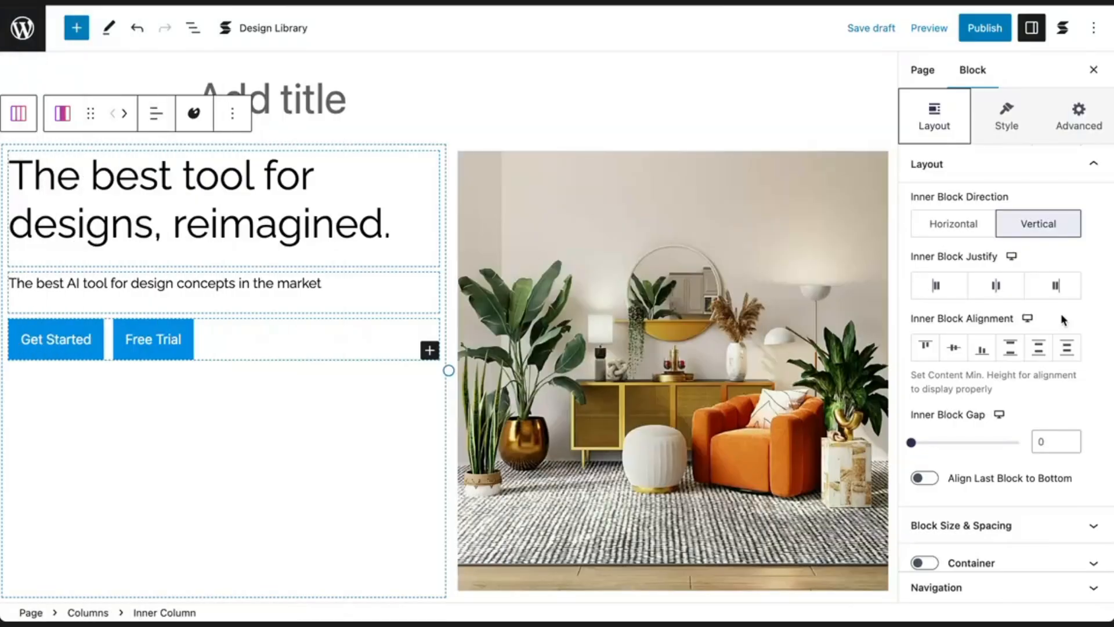
click(954, 352)
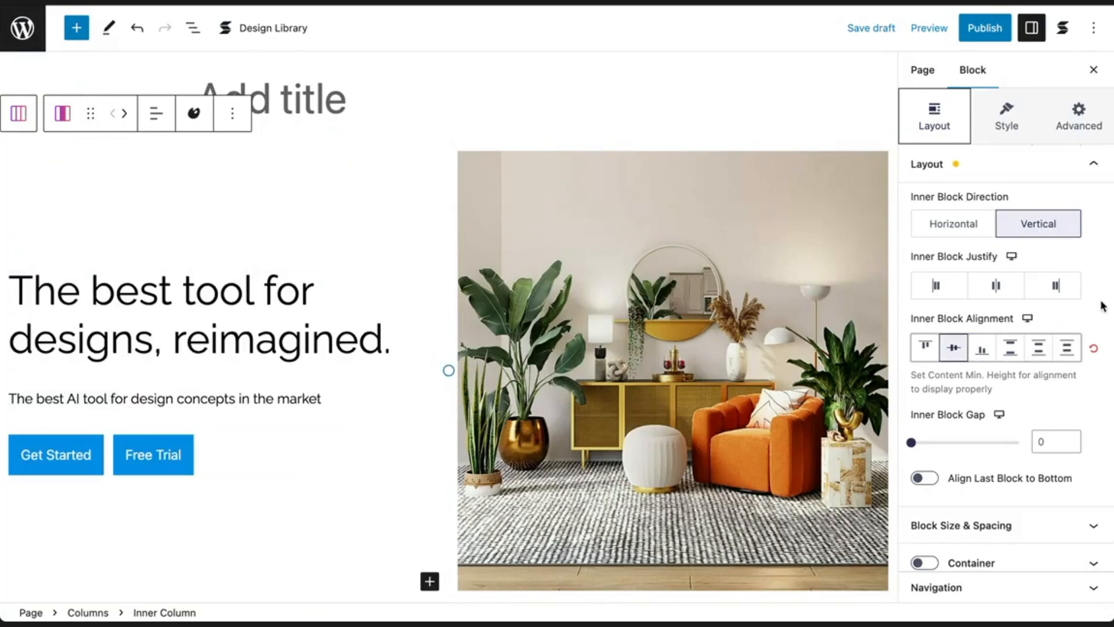
- Set the first inner column's column spacing to 80 px
scroll(1102, 303, up, 3)
scroll(1101, 303, up, 4)
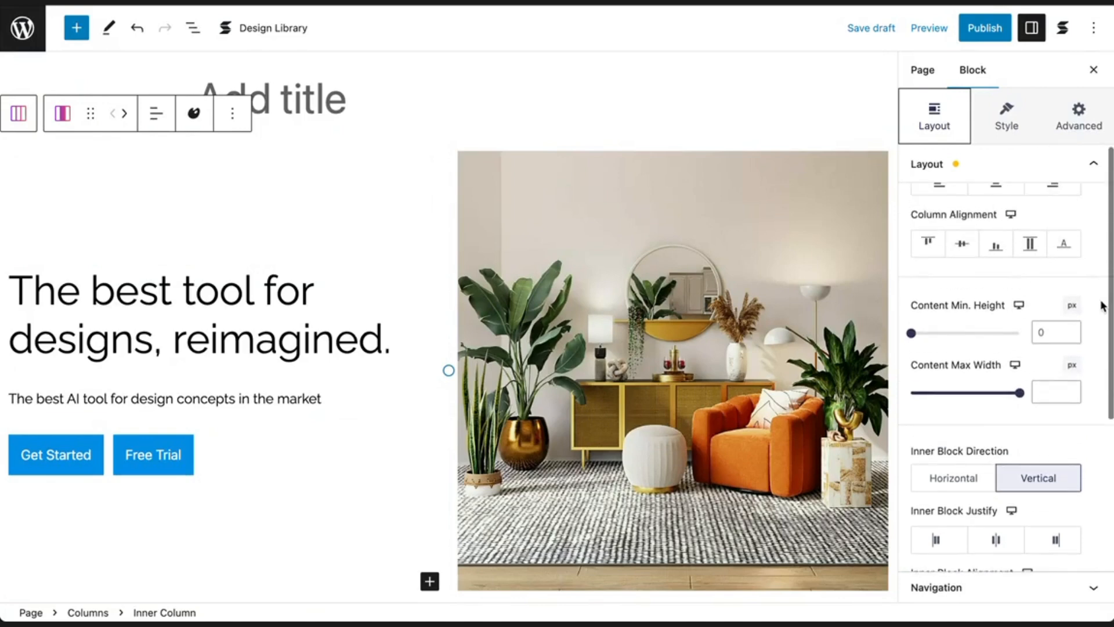
scroll(1101, 303, up, 1)
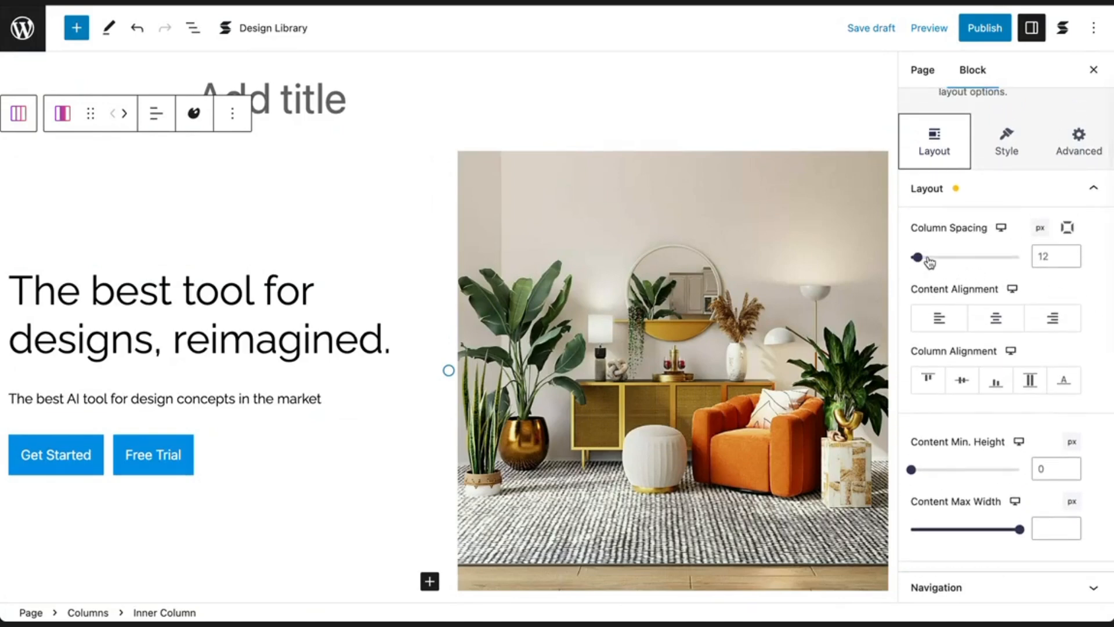
drag(918, 257, 956, 260)
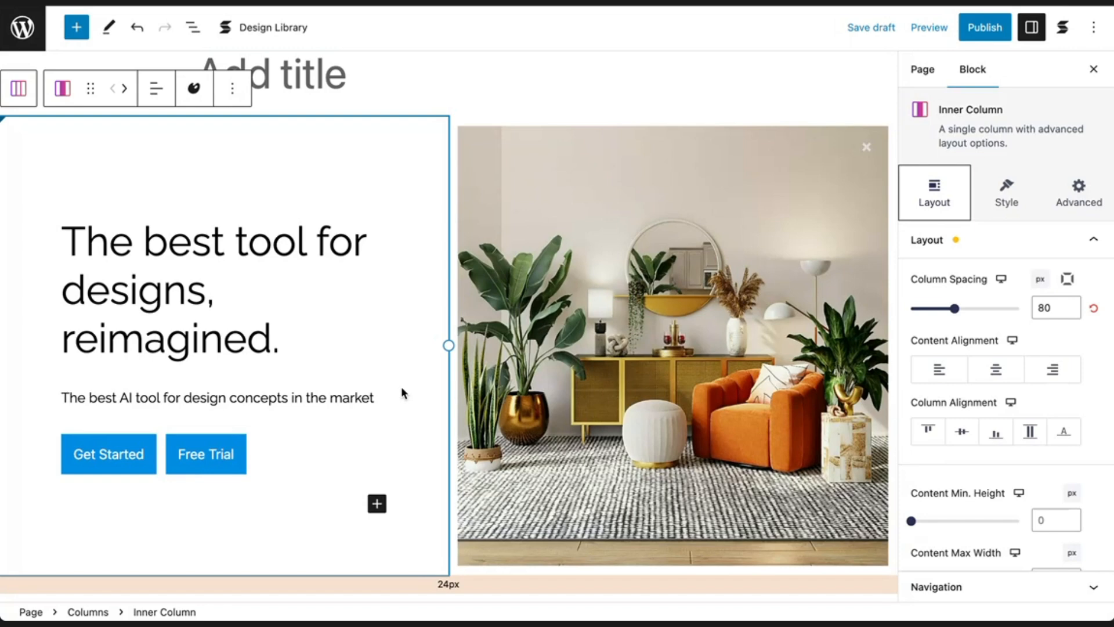
- Change the hero heading's font family to Work Sans and increase its text size slightly
click(316, 347)
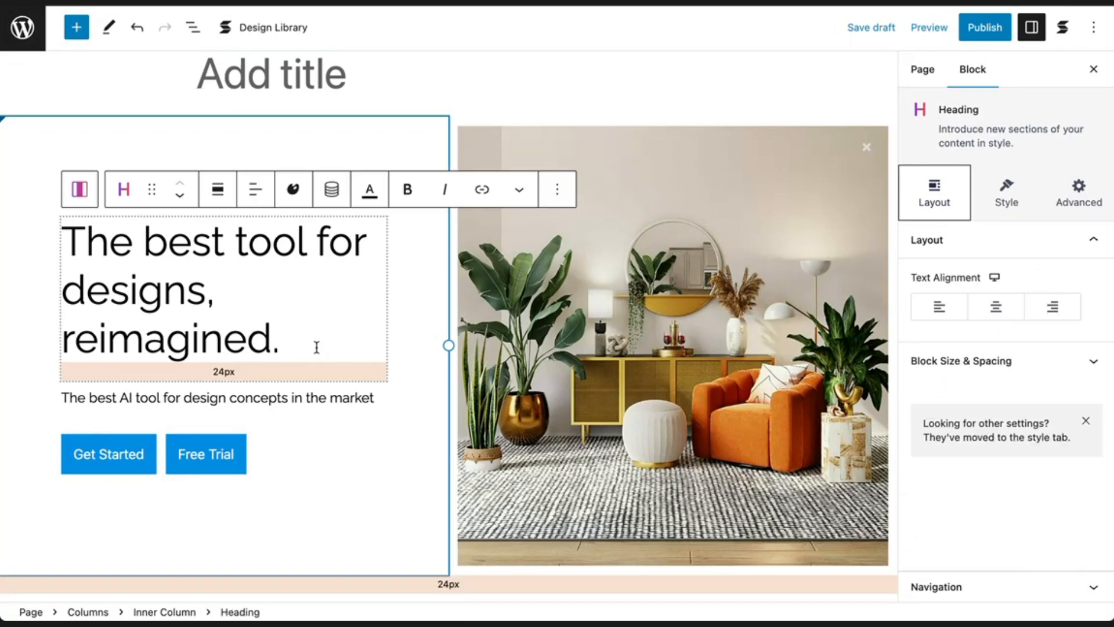
click(1031, 198)
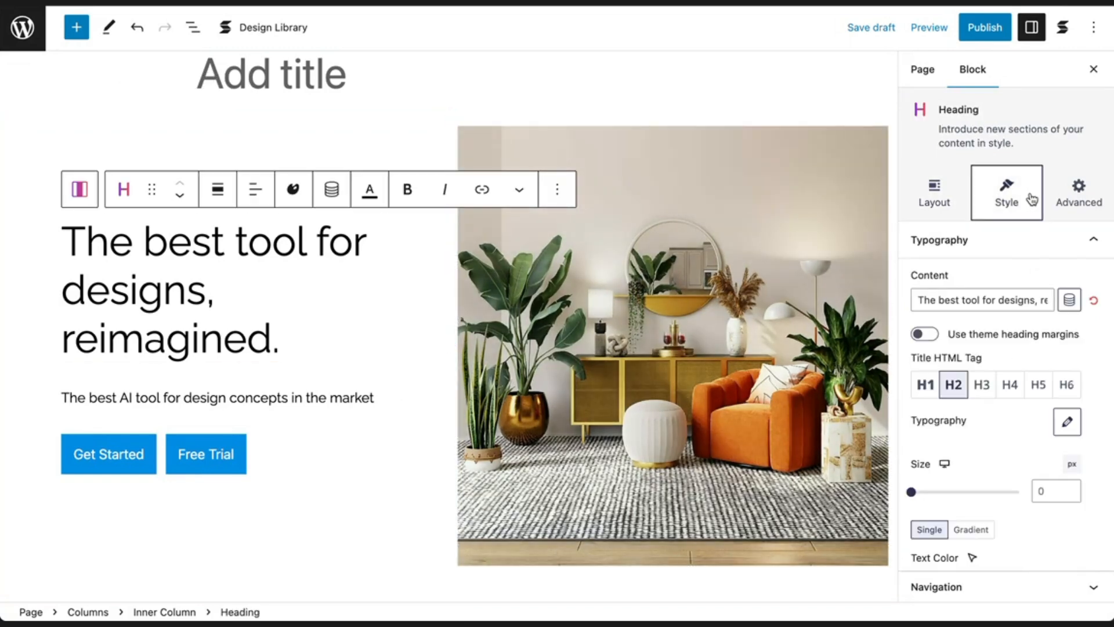
click(1067, 423)
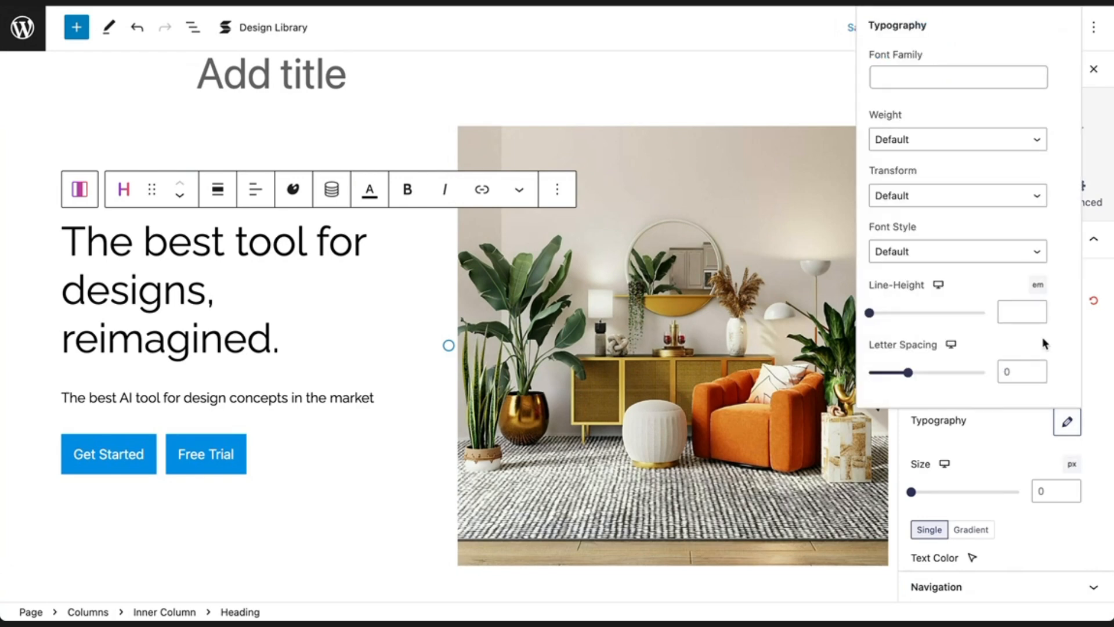
click(929, 75)
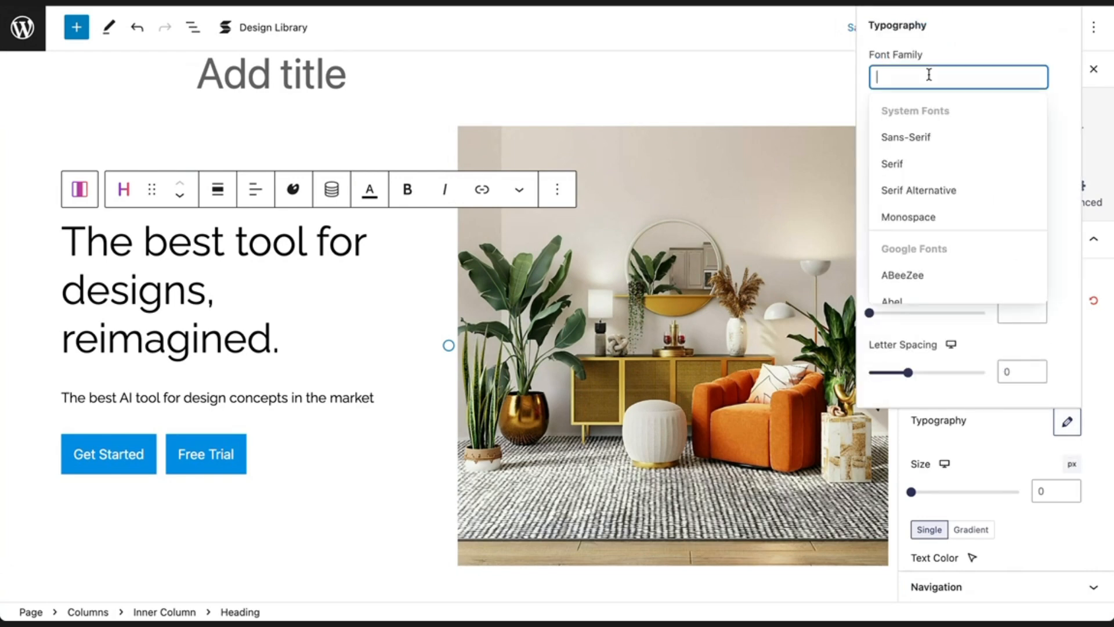
text(Work Sans)
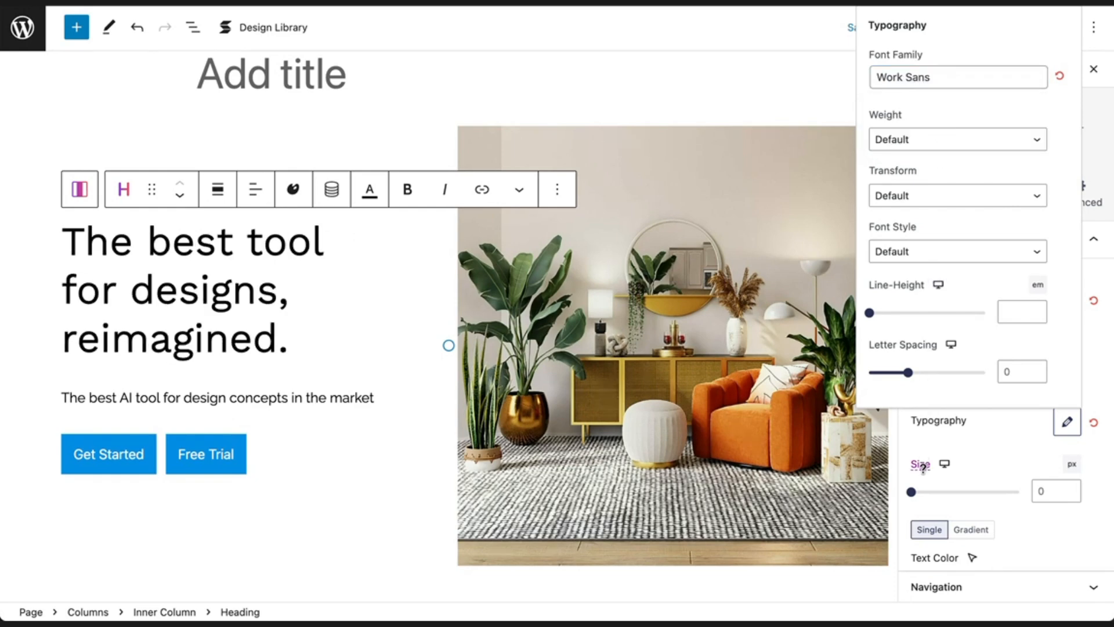
drag(915, 494, 951, 496)
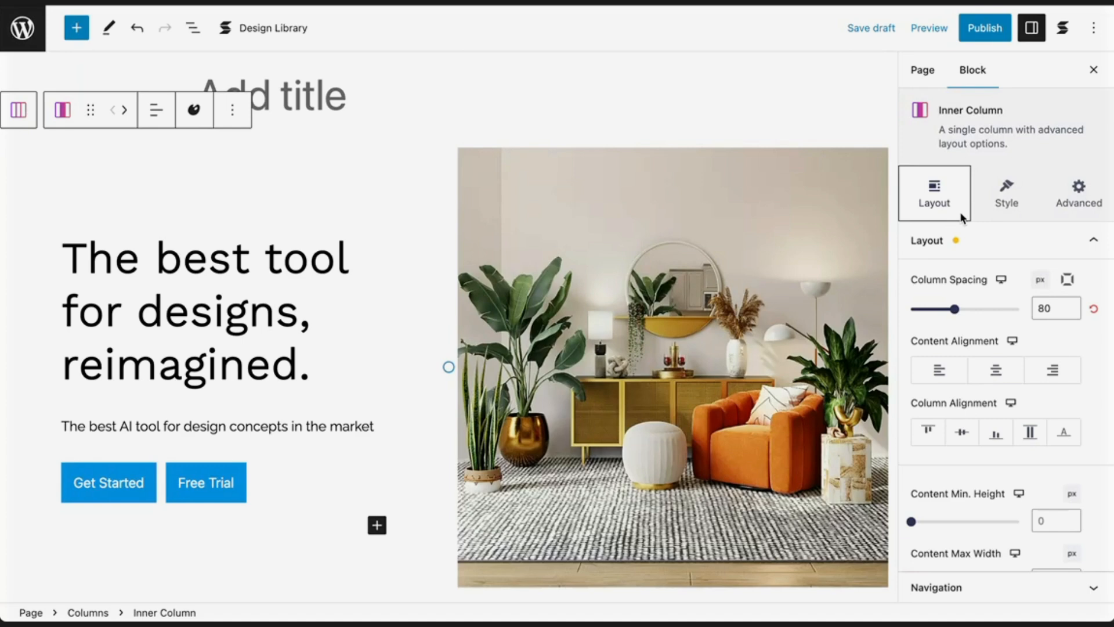
click(1017, 213)
click(1092, 212)
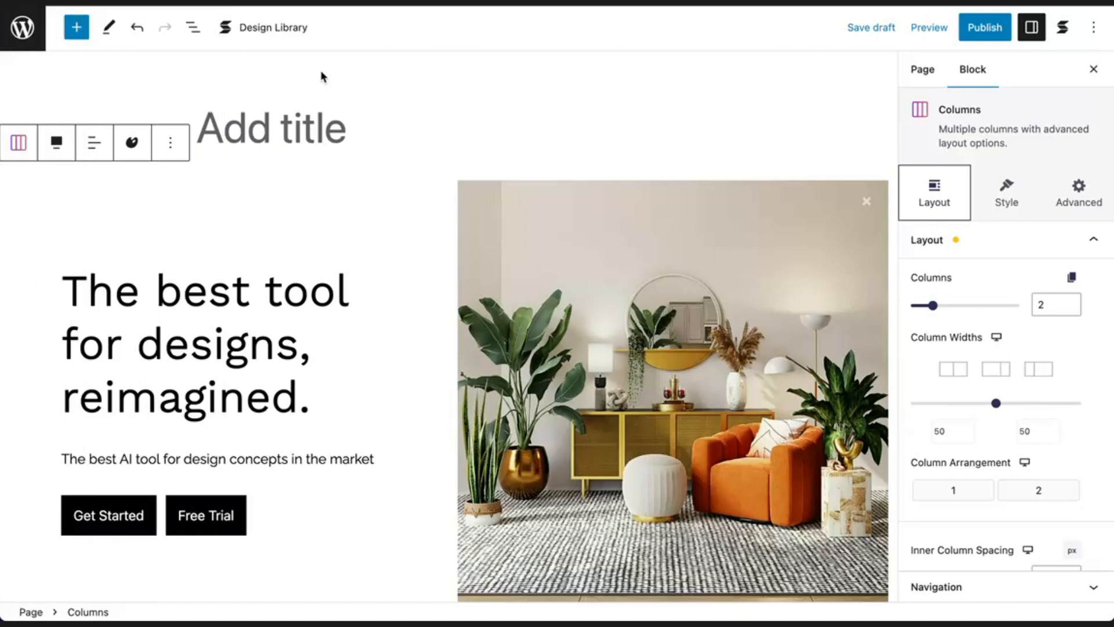
- Open the Design Library and browse its block designs, wireframes and the Agora UI kit down to Agora Service 2
click(277, 40)
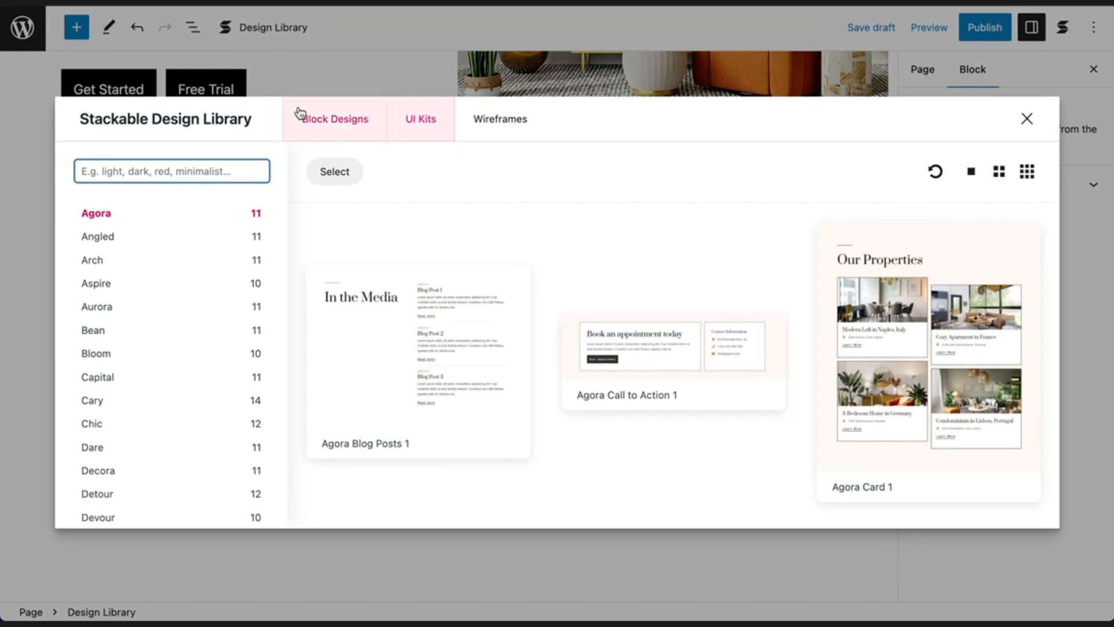
click(317, 129)
click(421, 136)
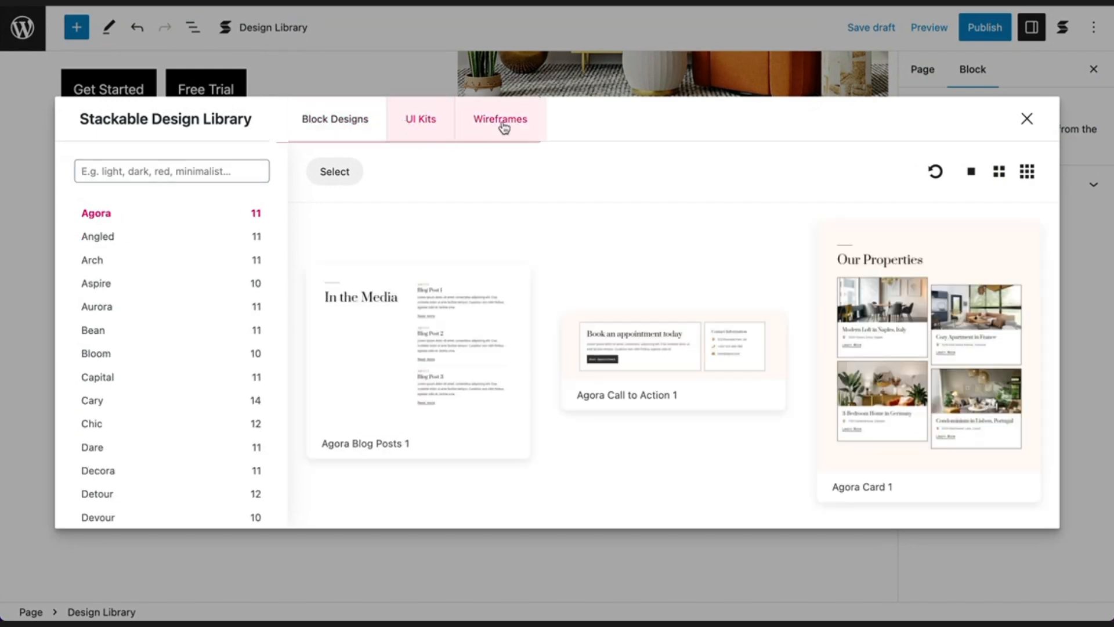
click(504, 129)
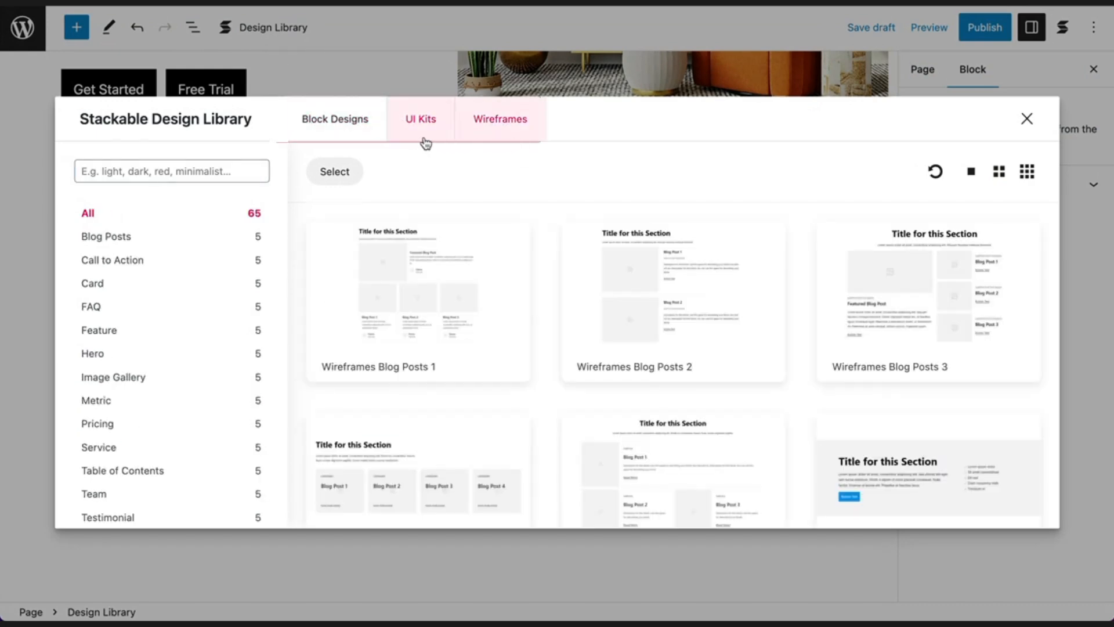
click(425, 140)
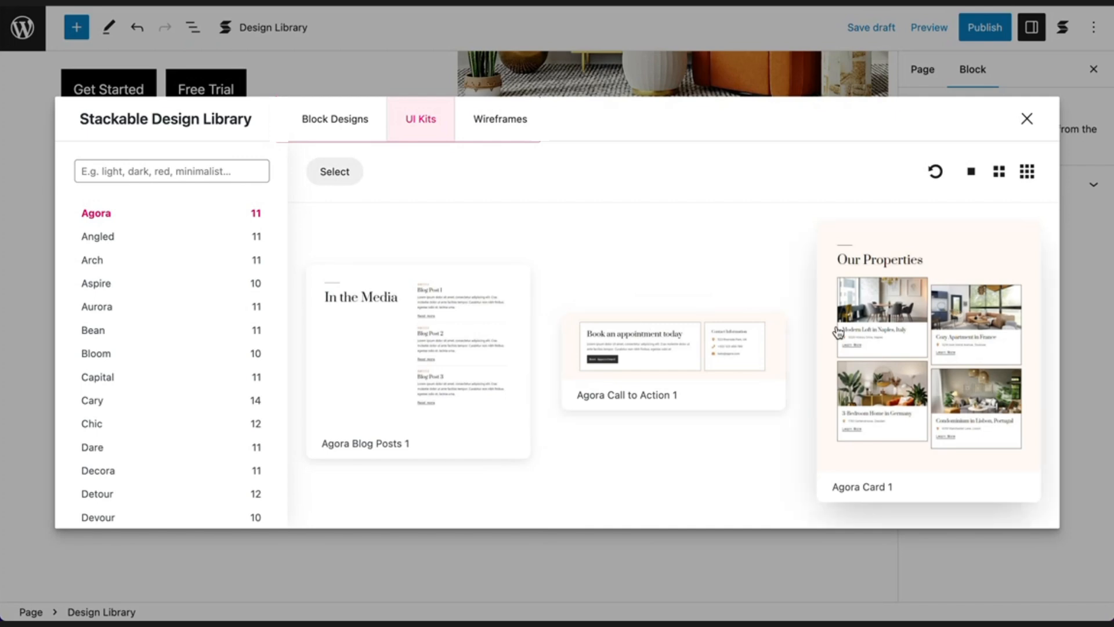
scroll(837, 332, down, 10)
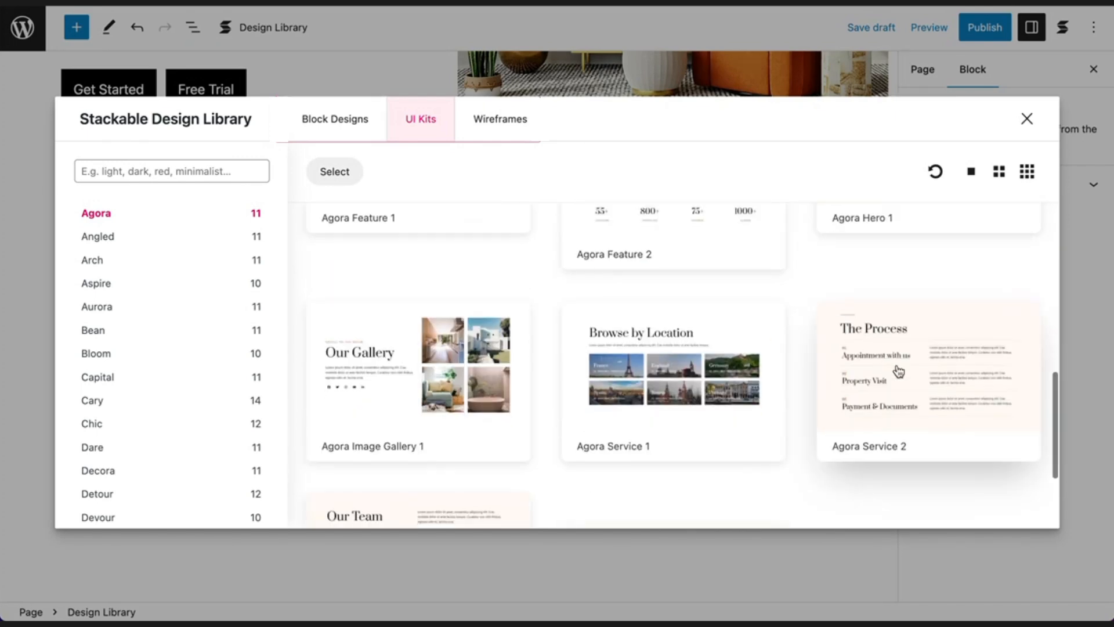
click(898, 371)
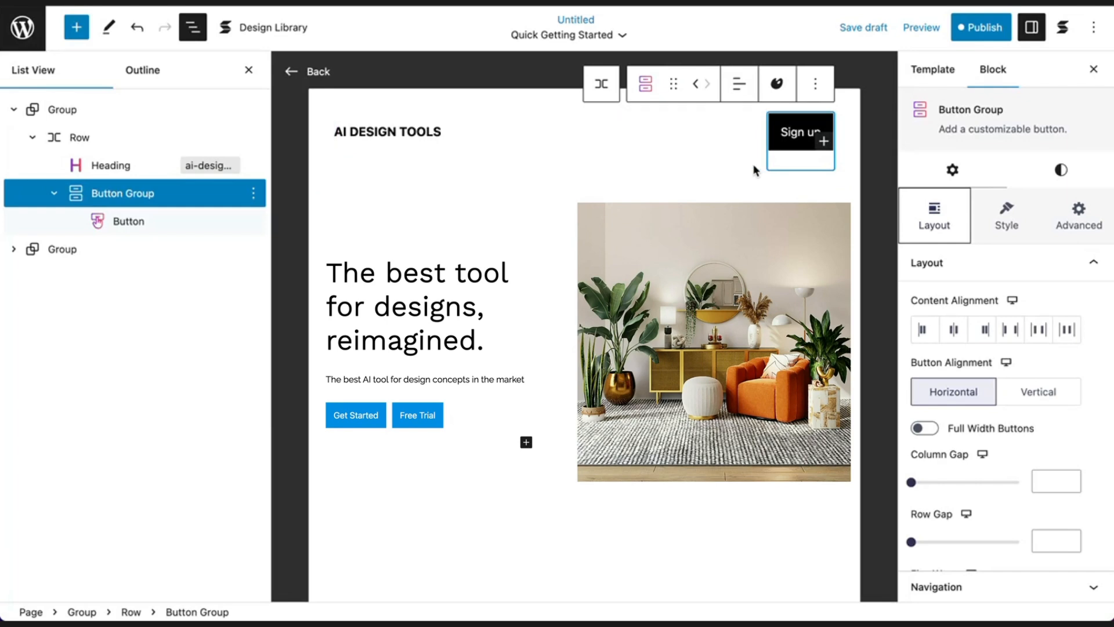
- Add a second button beside "Sign up" in the header's button group and label it "Login"
click(823, 142)
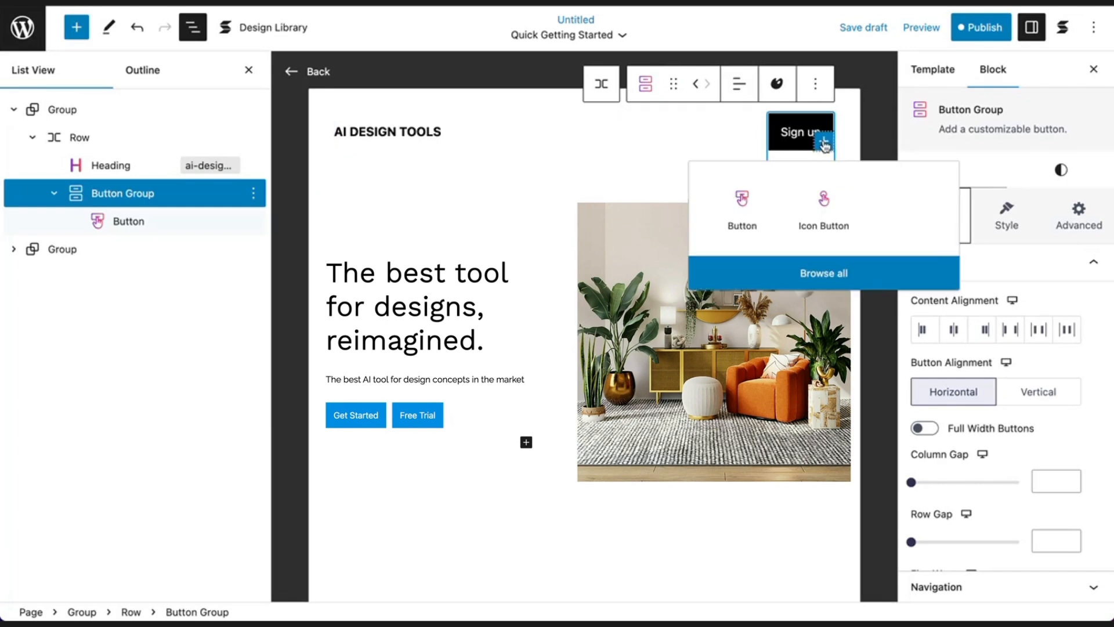
click(742, 200)
text(Login)
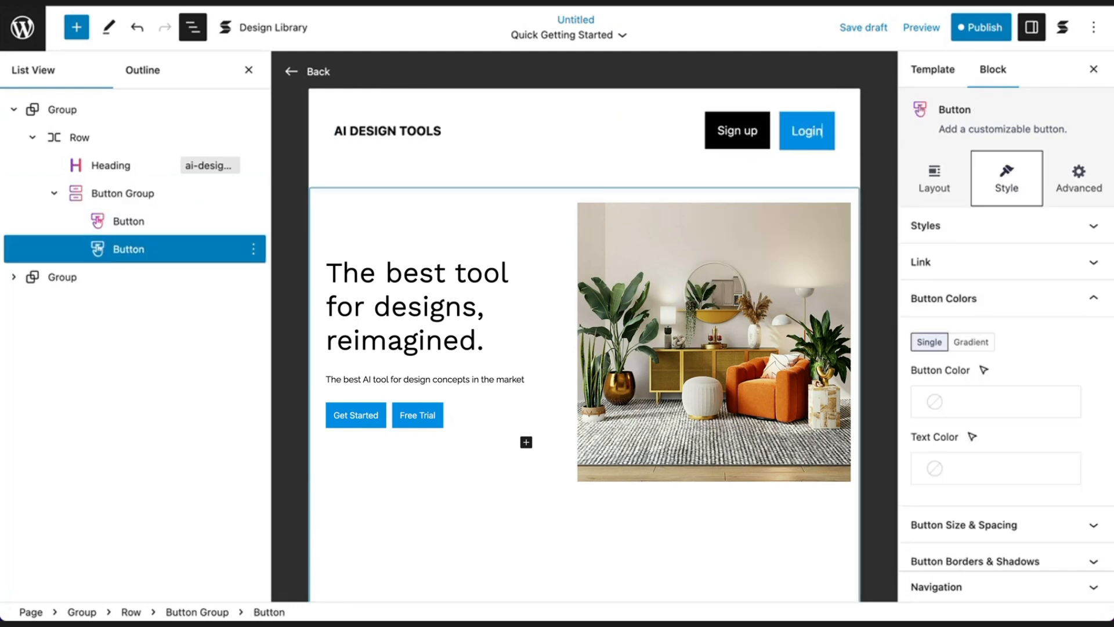
- Set the Login button's color to black
click(948, 399)
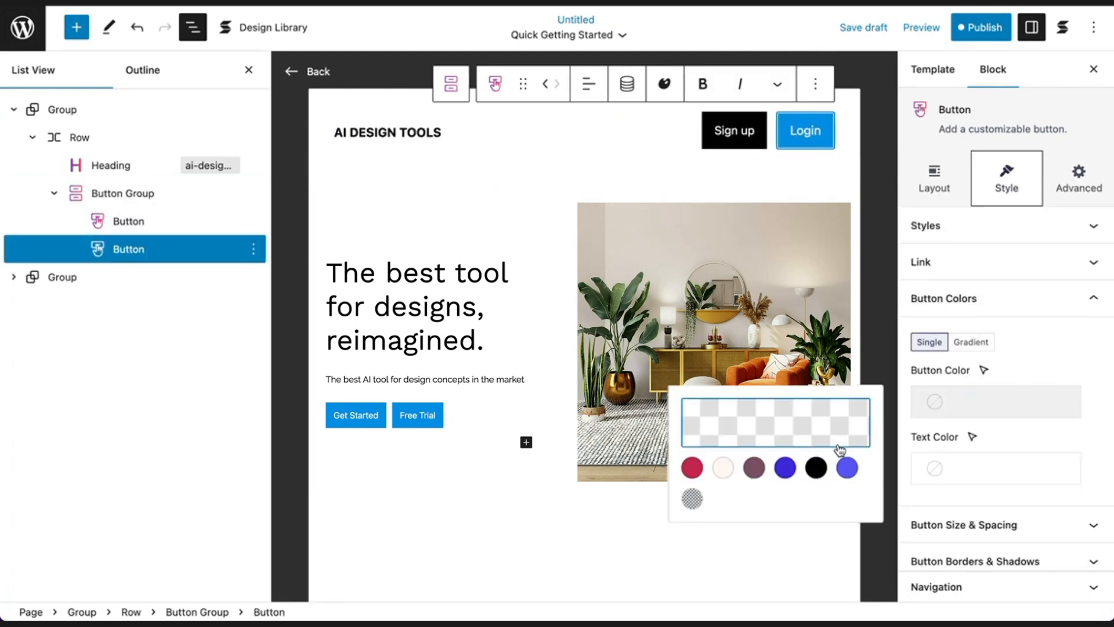
click(815, 468)
click(1044, 369)
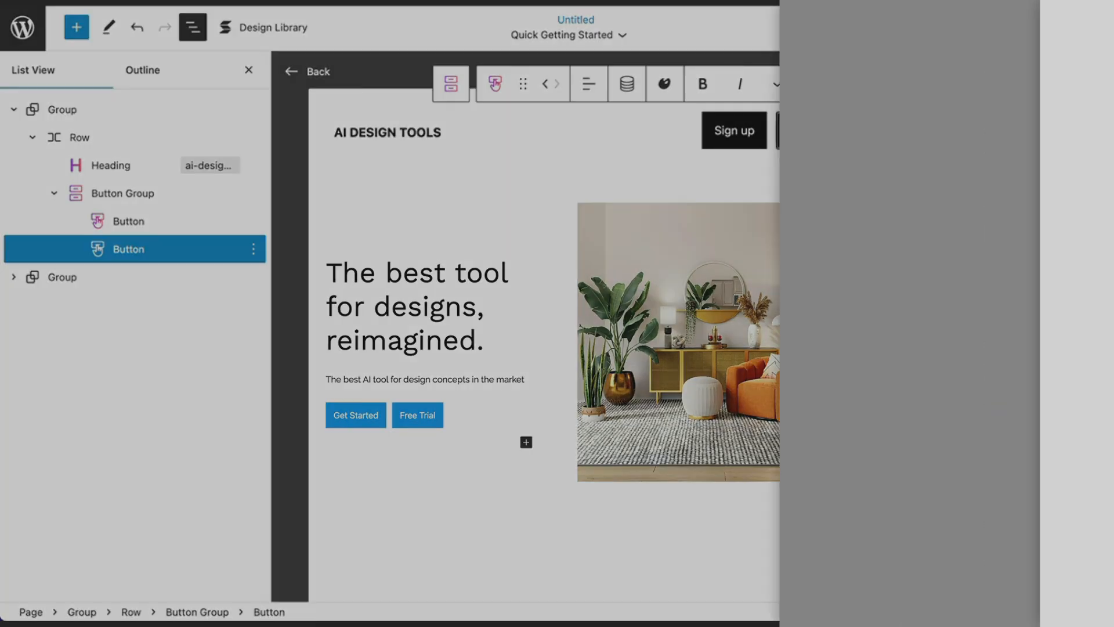